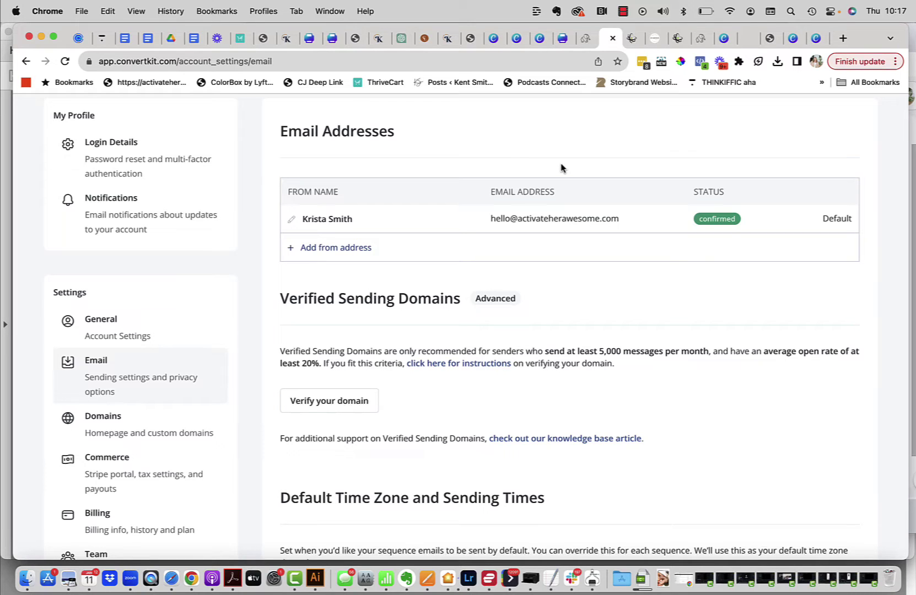
Step: Browse the ConvertKit account settings to find the sending domain options
{"action": "scroll", "coordinate": [561, 167], "scroll_direction": "up", "scroll_amount": 3}
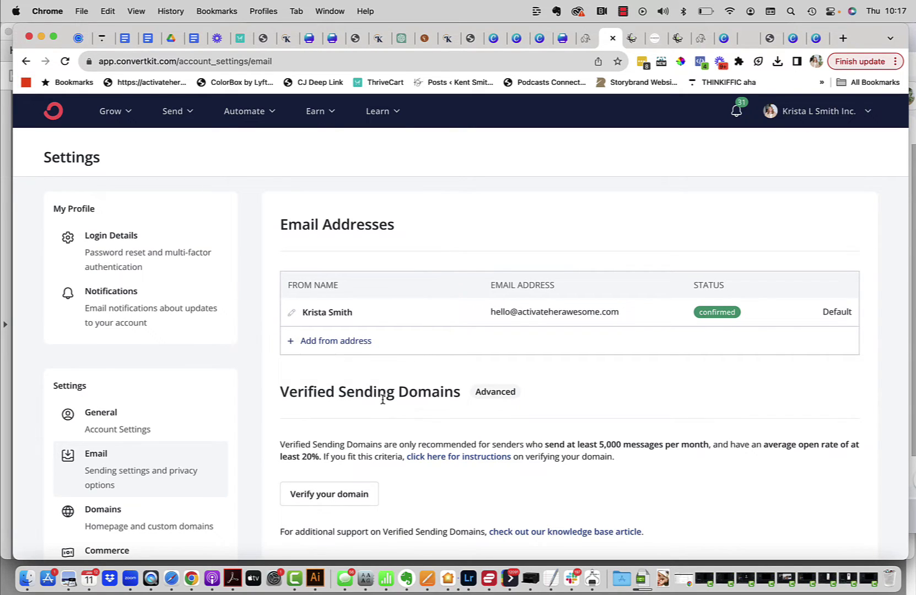
{"action": "scroll", "coordinate": [382, 400], "scroll_direction": "down", "scroll_amount": 2}
{"action": "scroll", "coordinate": [383, 399], "scroll_direction": "up", "scroll_amount": 2}
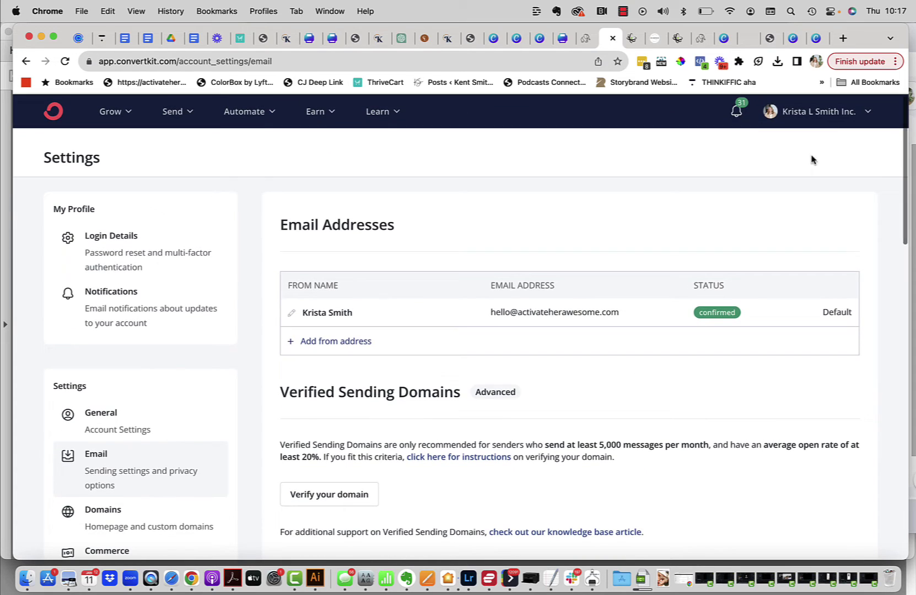
{"action": "left_click", "coordinate": [835, 113]}
{"action": "scroll", "coordinate": [837, 117], "scroll_direction": "down", "scroll_amount": 1}
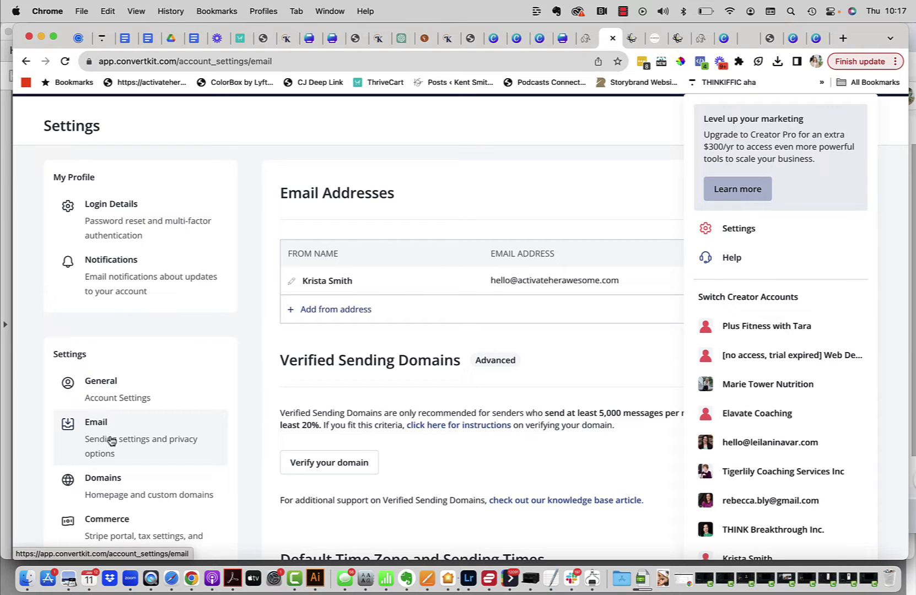
{"action": "scroll", "coordinate": [444, 390], "scroll_direction": "down", "scroll_amount": 3}
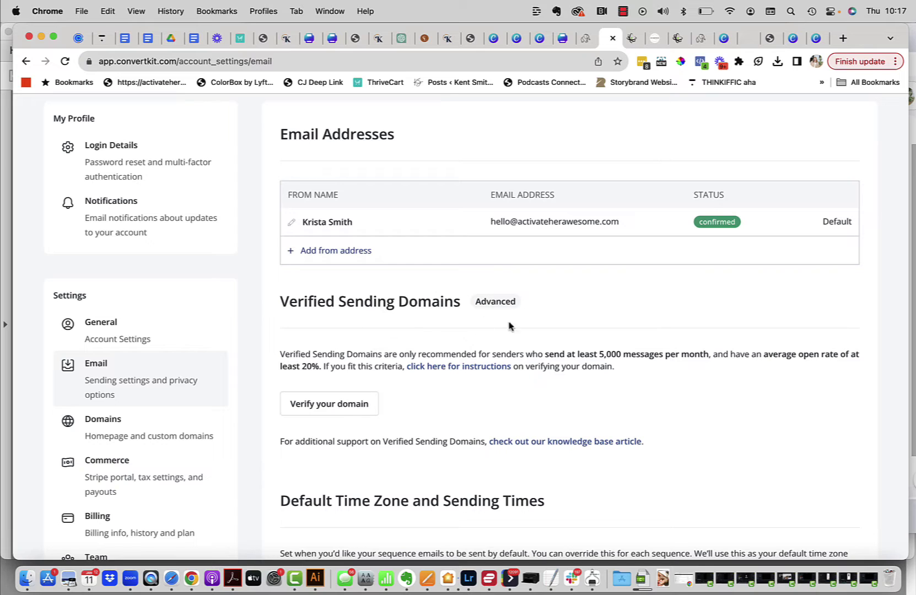
Step: Start verifying a sending domain and enter activateherawesome.com, correcting the mistyped ending
{"action": "left_click", "coordinate": [342, 407]}
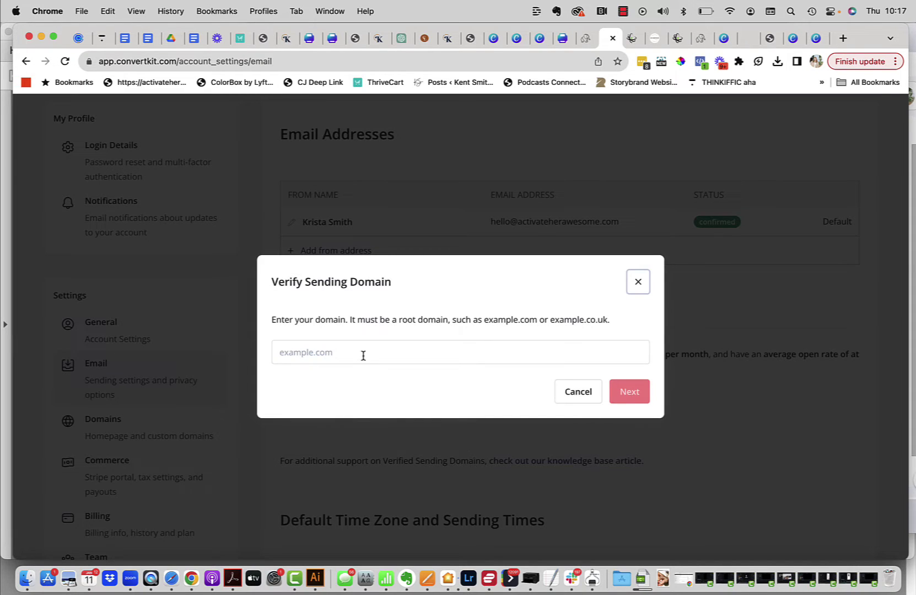
{"action": "left_click", "coordinate": [363, 356]}
{"action": "type", "text": "activateheraw"}
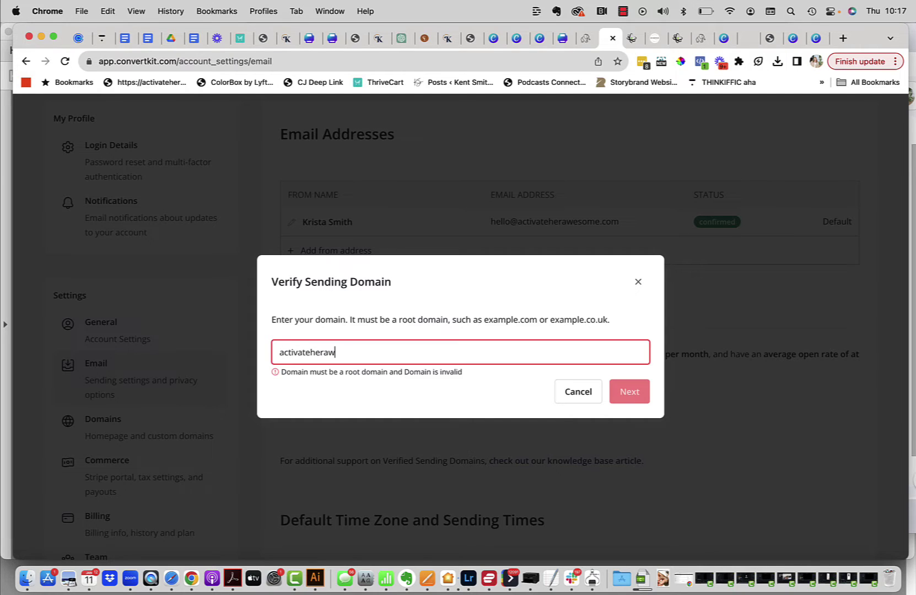
{"action": "type", "text": "esome.com"}
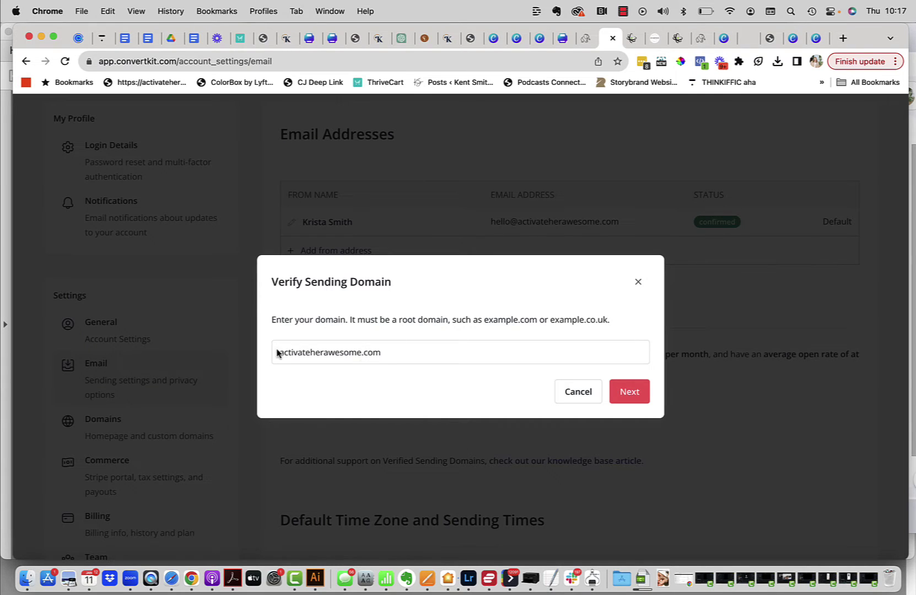
Step: Submit activateherawesome.com and select the ckespa prefix of the first CNAME record name
{"action": "left_click", "coordinate": [631, 394]}
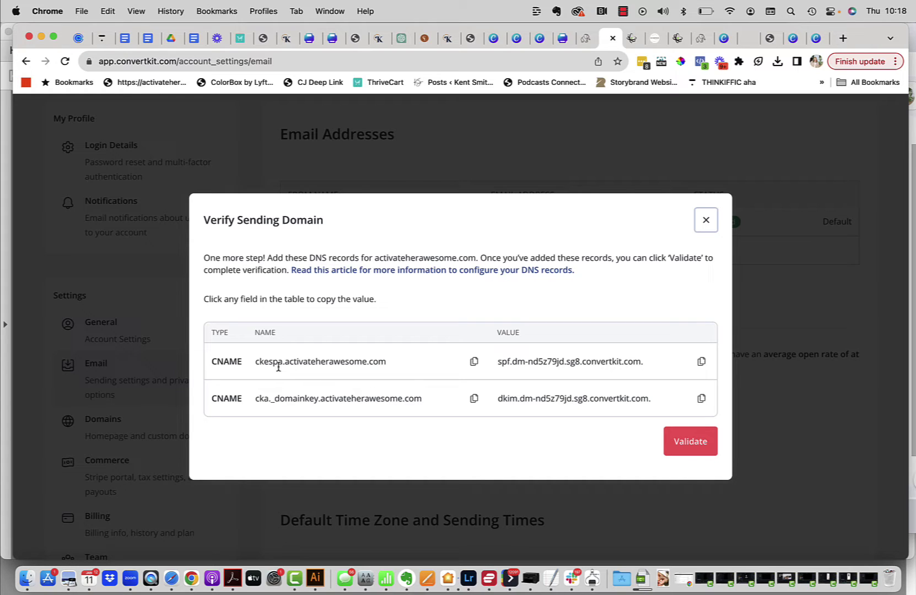
{"action": "left_click_drag", "start_coordinate": [283, 365], "coordinate": [256, 366]}
Step: In the Websavers client area, go to Services and the krista-temp.temp Titanium Hosting Plan
{"action": "left_click", "coordinate": [634, 39]}
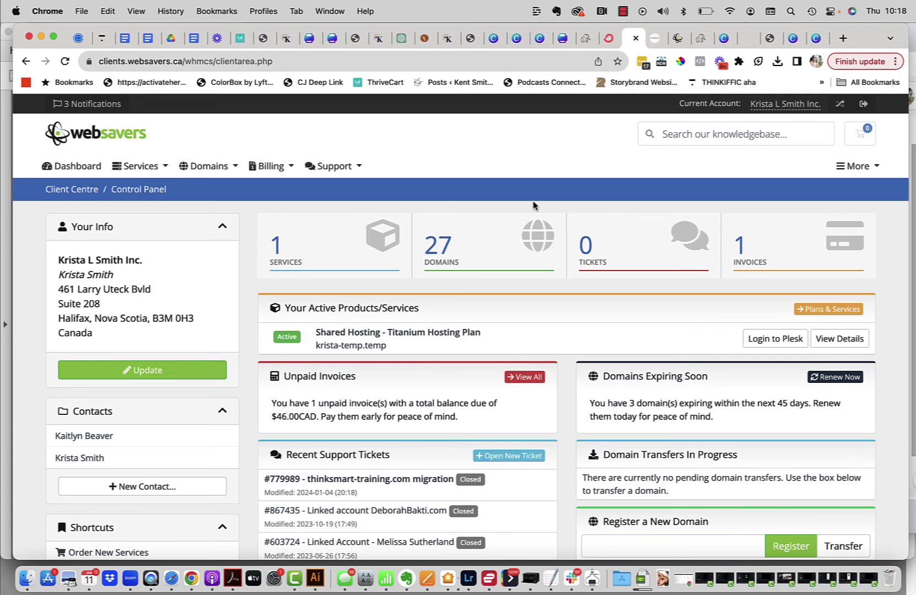
{"action": "scroll", "coordinate": [533, 205], "scroll_direction": "down", "scroll_amount": 3}
{"action": "scroll", "coordinate": [441, 221], "scroll_direction": "up", "scroll_amount": 1}
{"action": "left_click", "coordinate": [297, 229]}
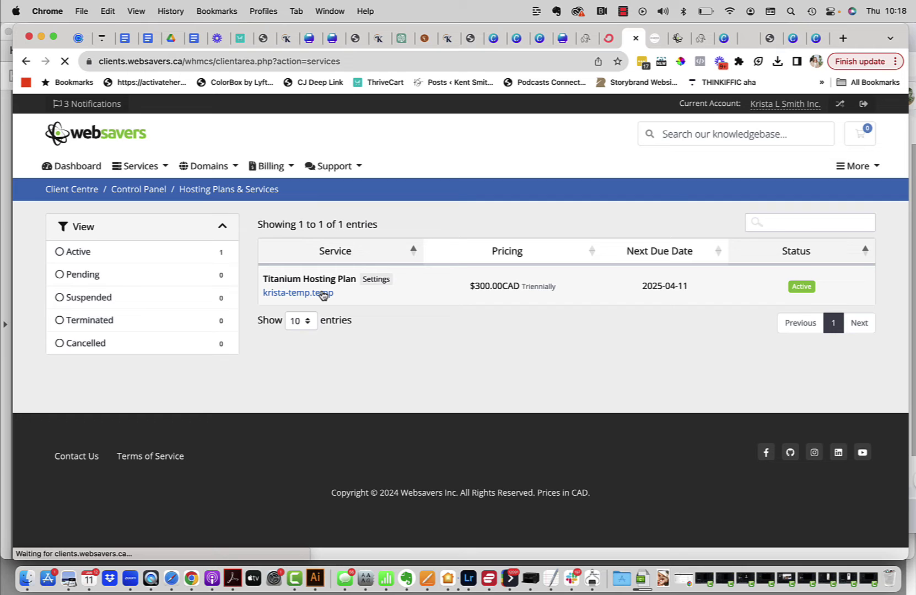
{"action": "scroll", "coordinate": [355, 352], "scroll_direction": "down", "scroll_amount": 2}
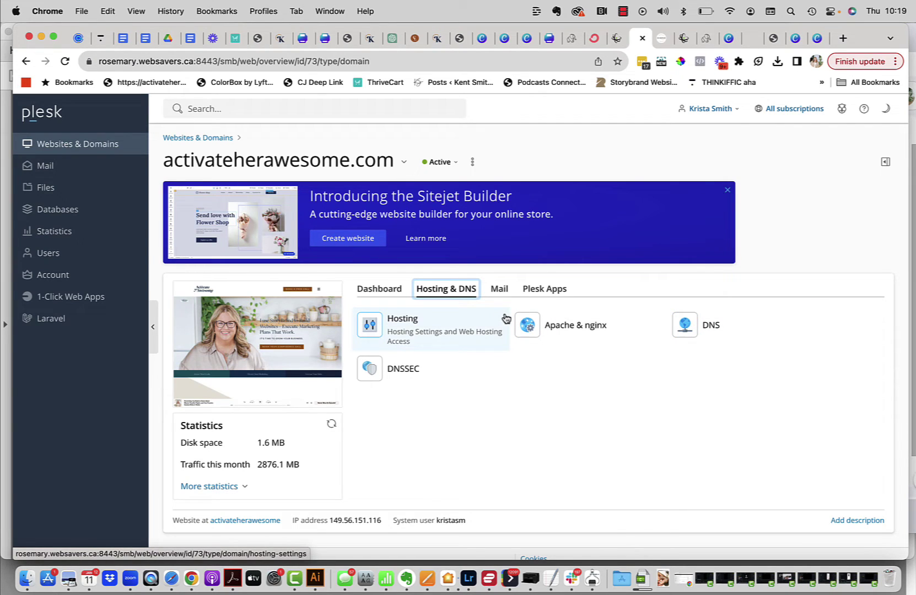
Step: Go through Dashboard and Hosting & DNS to the DNS settings for activateherawesome.com
{"action": "left_click", "coordinate": [380, 293]}
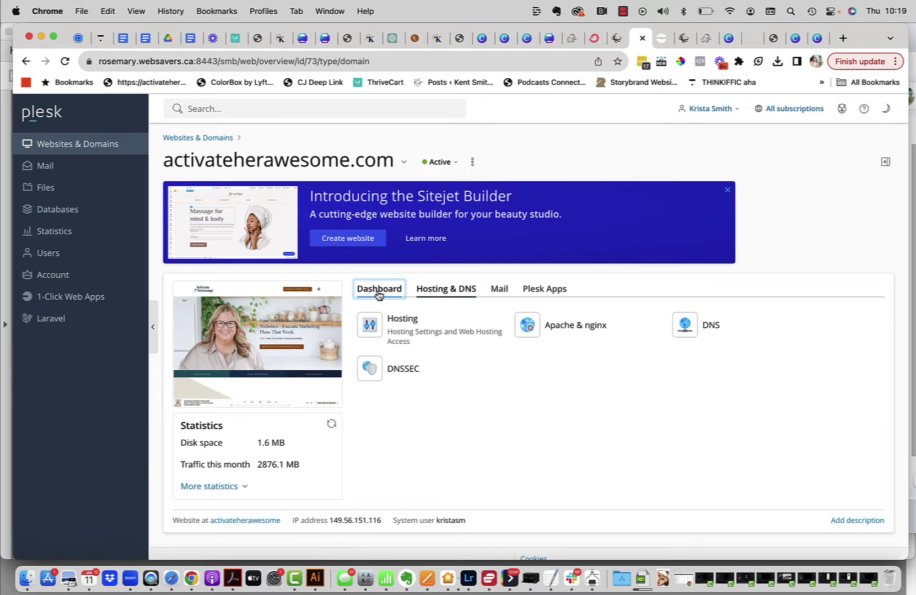
{"action": "left_click", "coordinate": [462, 297]}
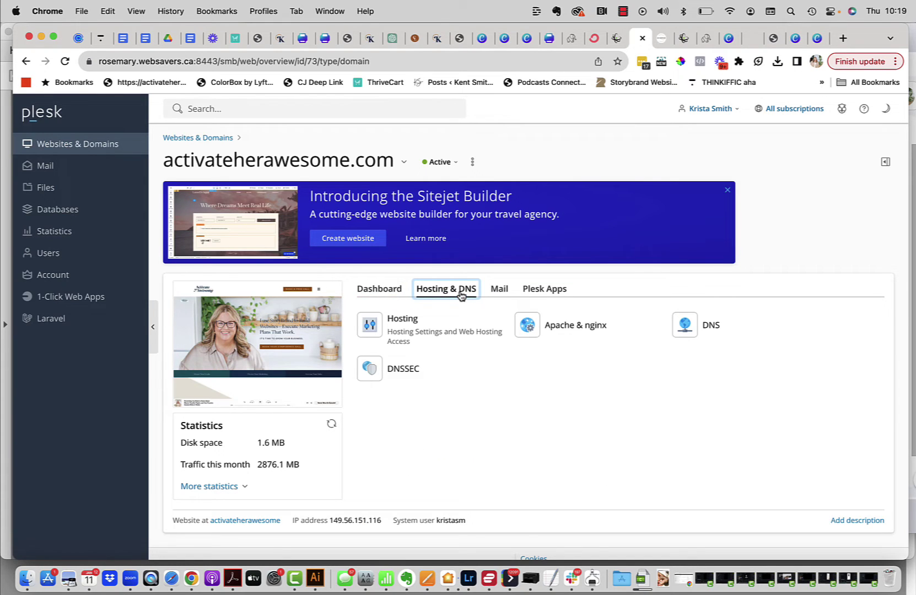
{"action": "left_click", "coordinate": [711, 329]}
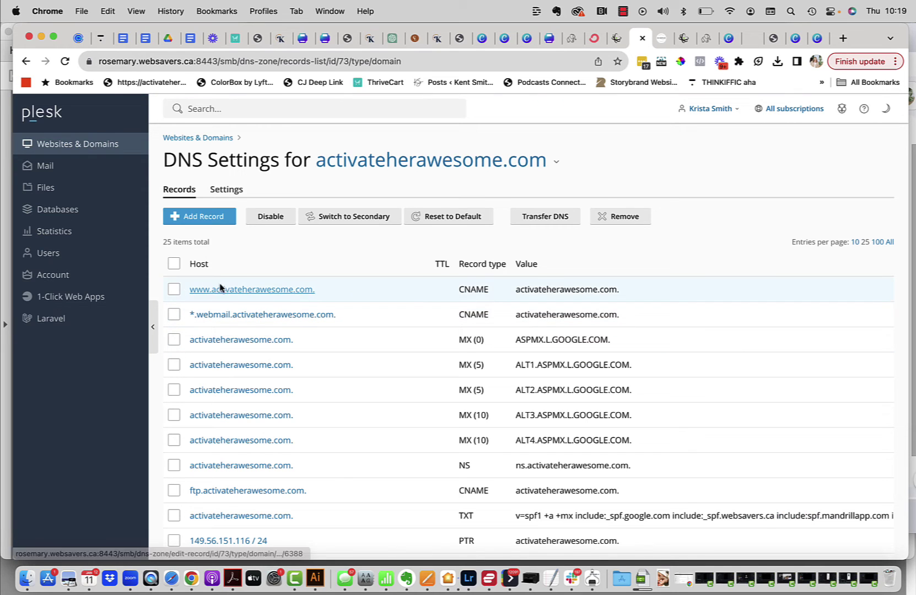
Step: Start a new CNAME record in Plesk with the host name ckespa
{"action": "left_click", "coordinate": [219, 218]}
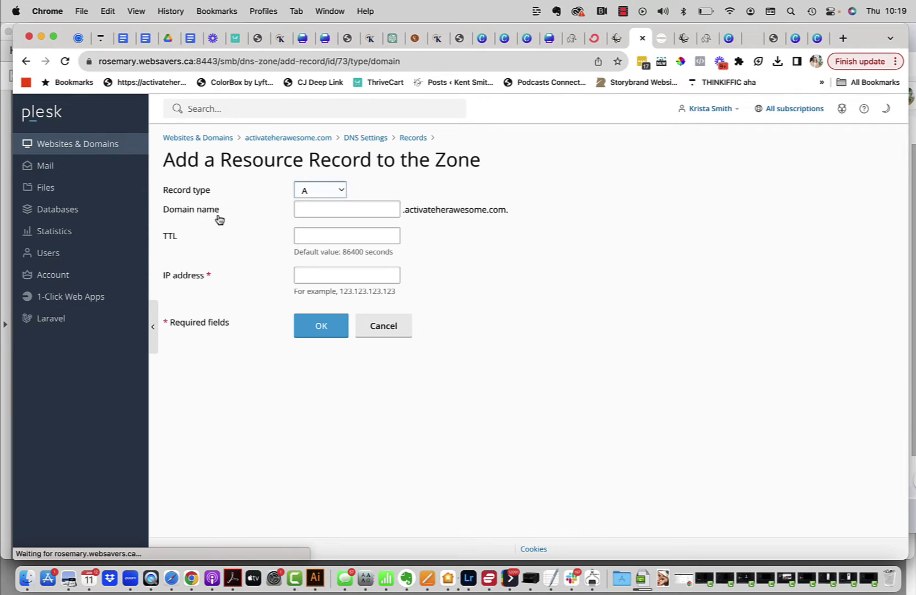
{"action": "left_click", "coordinate": [594, 41]}
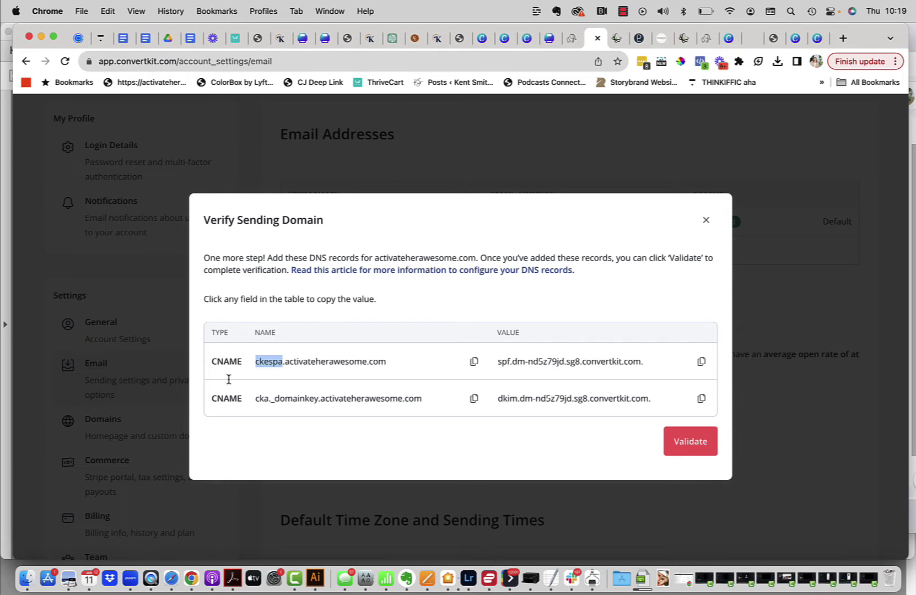
{"action": "left_click", "coordinate": [637, 38]}
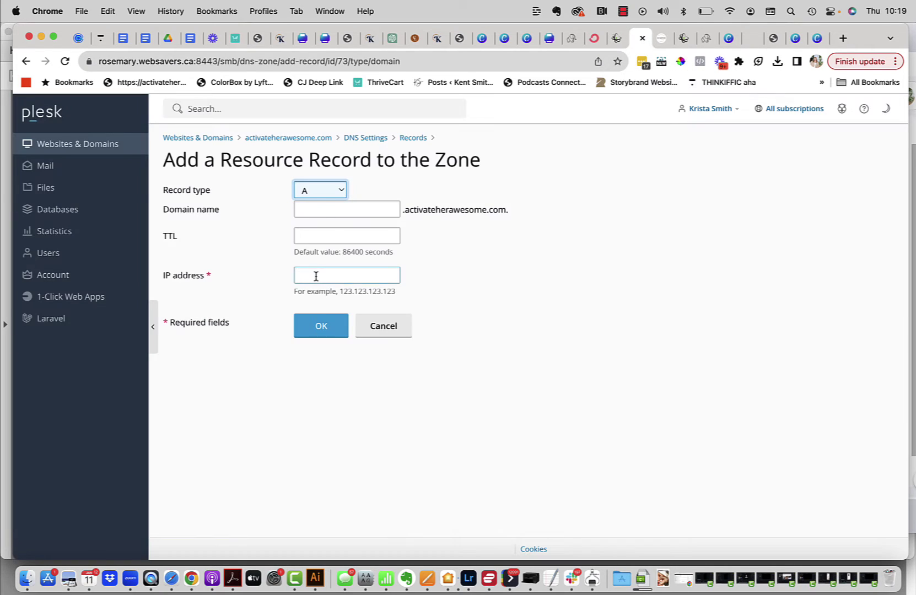
{"action": "left_click", "coordinate": [339, 193]}
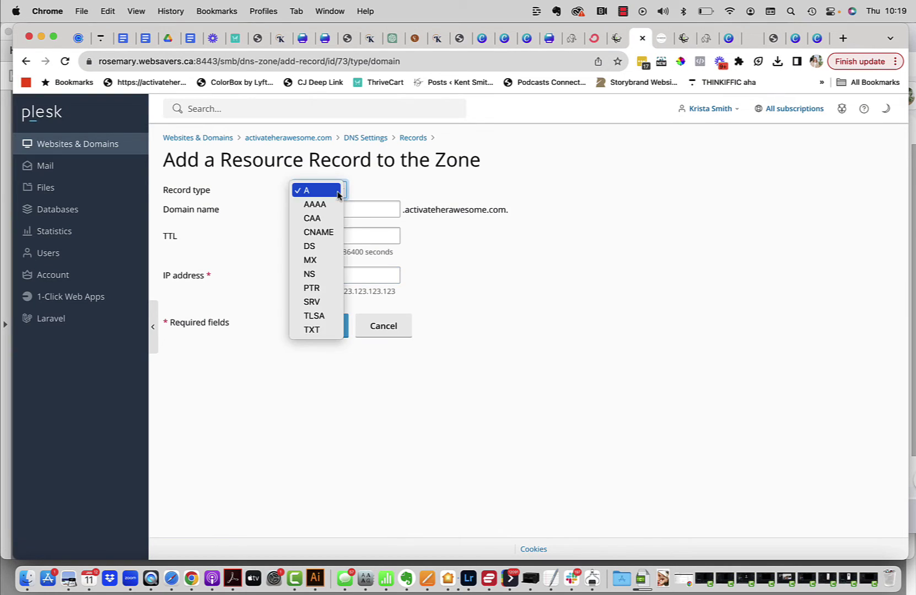
{"action": "left_click", "coordinate": [319, 232]}
{"action": "left_click", "coordinate": [357, 210]}
{"action": "type", "text": "ckespa"}
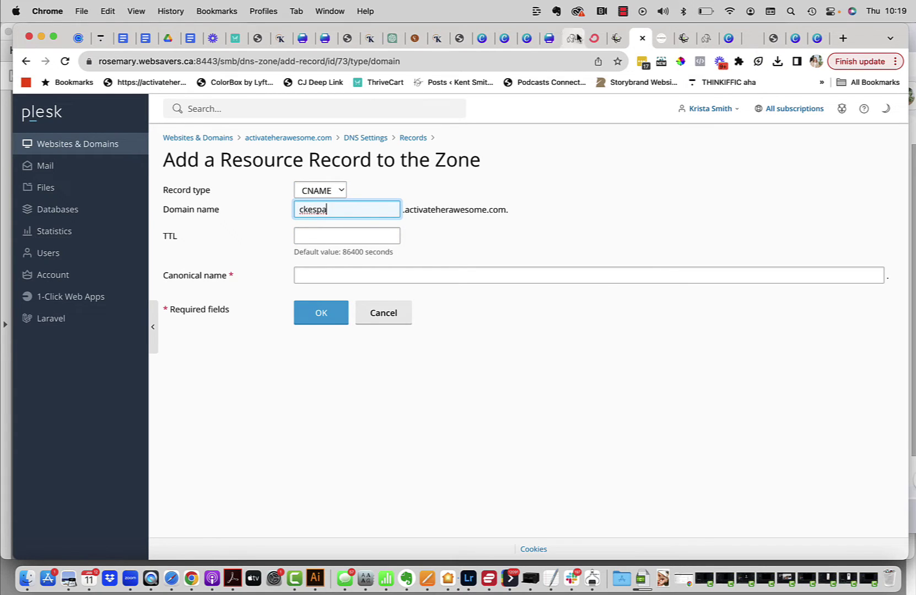
Step: Set the canonical name to ConvertKit's spf.dm-nd5z79jd.sg8.convertkit.com. value and save the record
{"action": "left_click", "coordinate": [595, 38]}
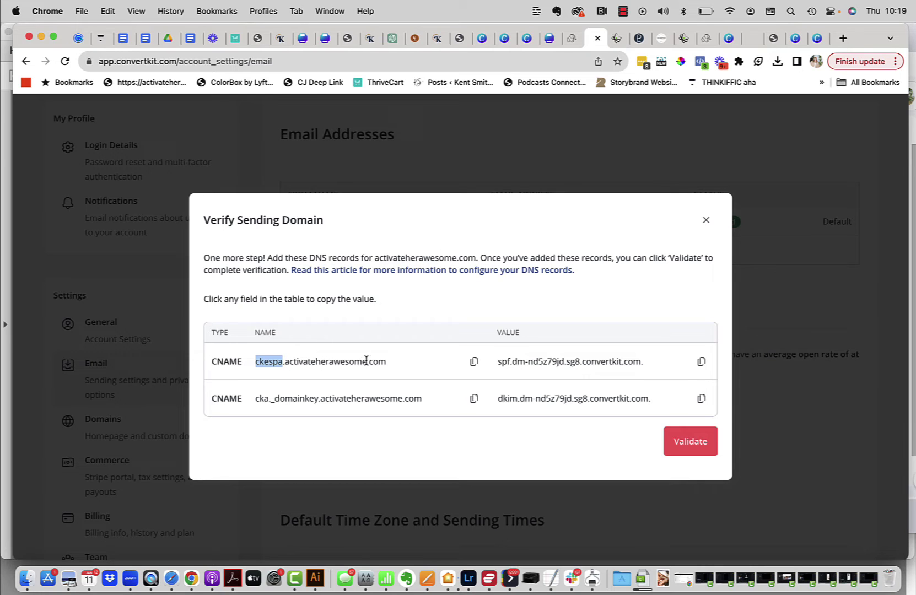
{"action": "left_click", "coordinate": [700, 366]}
{"action": "key", "text": "super+c"}
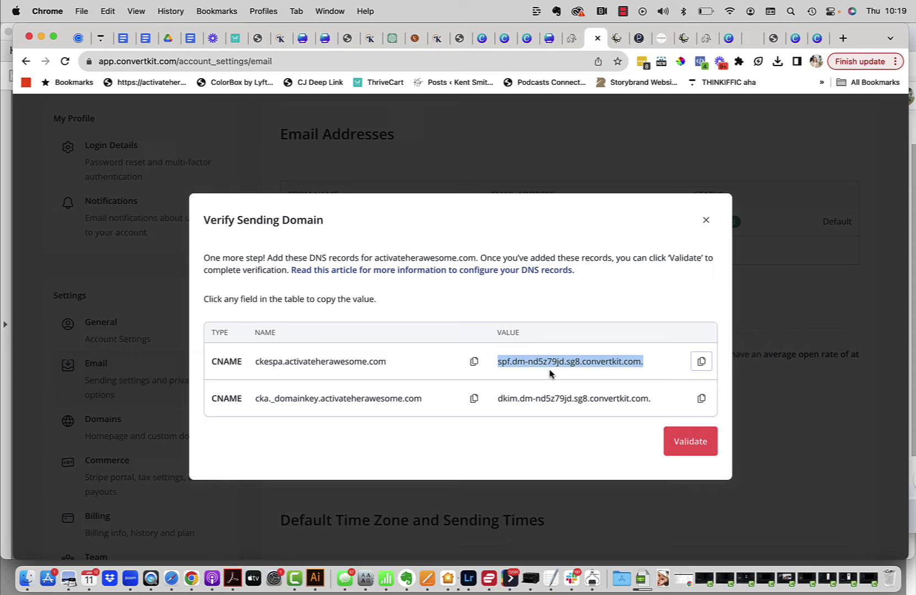
{"action": "left_click", "coordinate": [639, 38]}
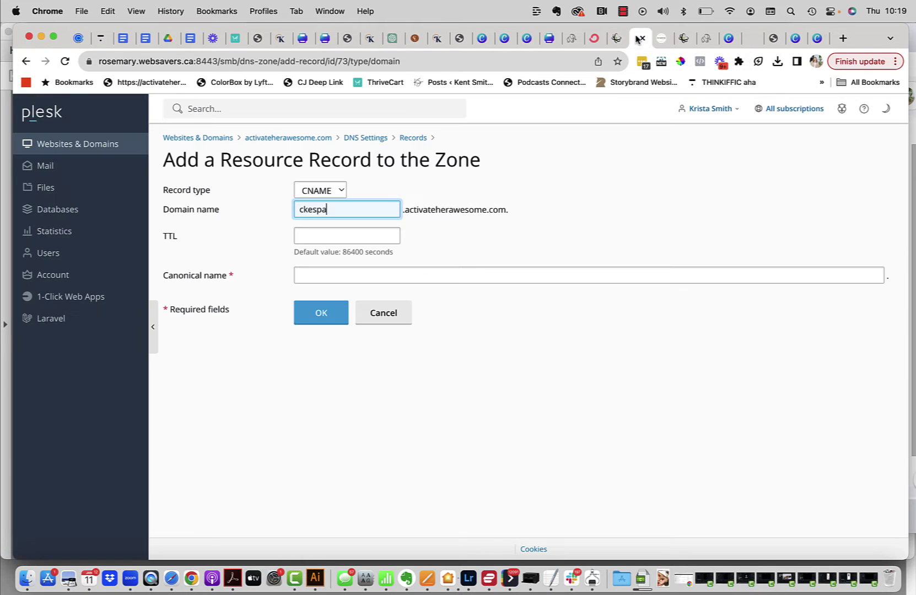
{"action": "left_click", "coordinate": [385, 274]}
{"action": "key", "text": "super+v"}
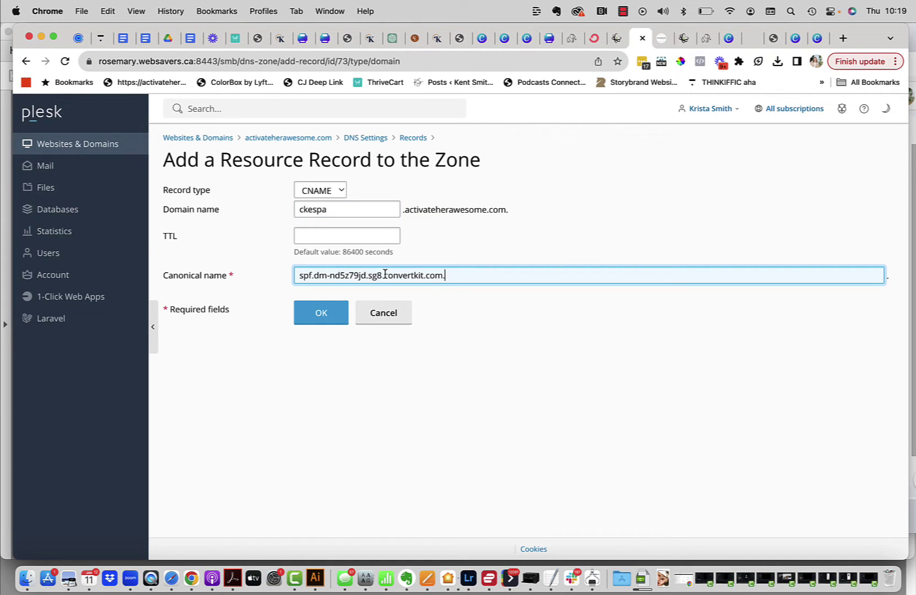
{"action": "left_click", "coordinate": [326, 317]}
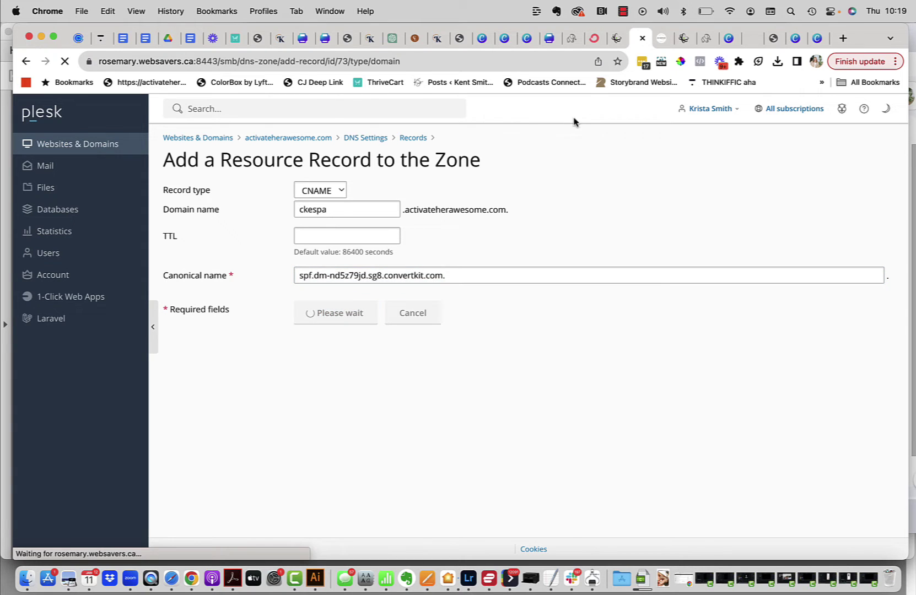
Step: Start a second CNAME record named cka._domainkey, copied from ConvertKit
{"action": "left_click", "coordinate": [595, 40]}
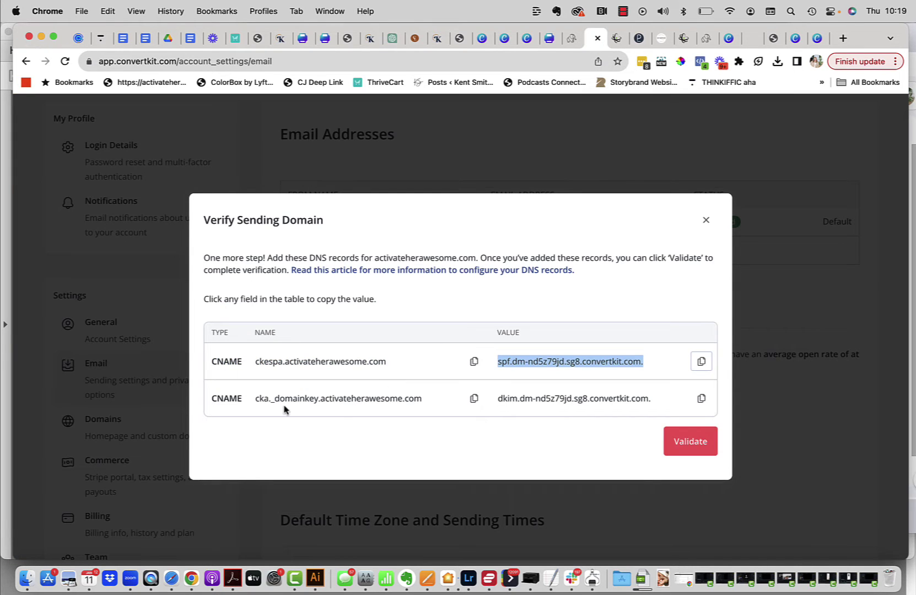
{"action": "left_click_drag", "start_coordinate": [317, 399], "coordinate": [256, 398]}
{"action": "key", "text": "super+c"}
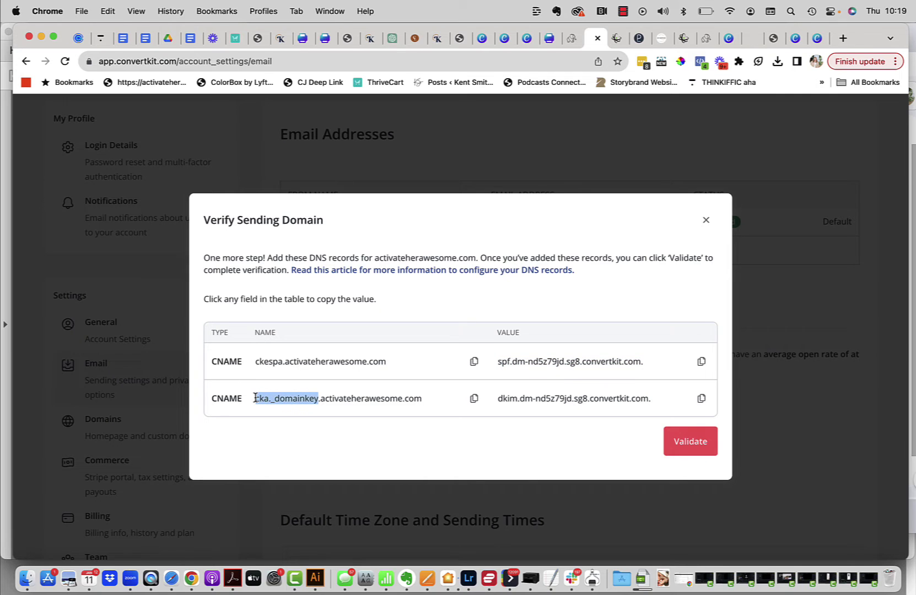
{"action": "left_click", "coordinate": [639, 38]}
{"action": "left_click", "coordinate": [213, 297]}
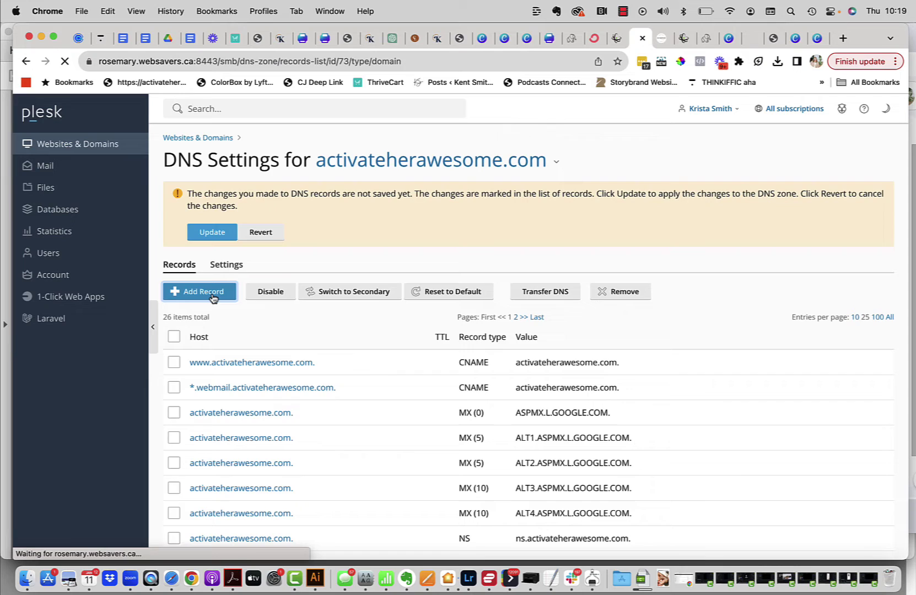
{"action": "left_click", "coordinate": [345, 189]}
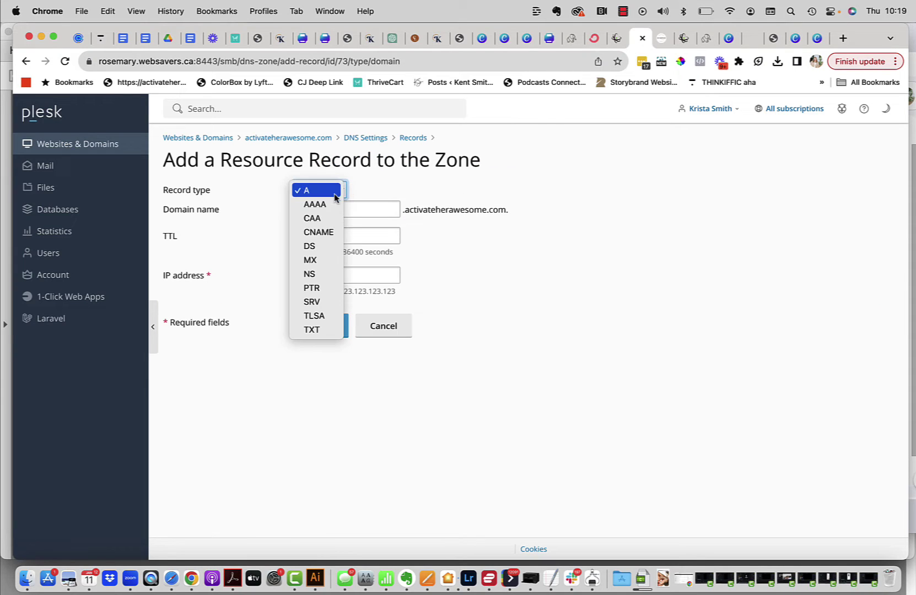
{"action": "left_click", "coordinate": [333, 242]}
{"action": "left_click", "coordinate": [330, 189]}
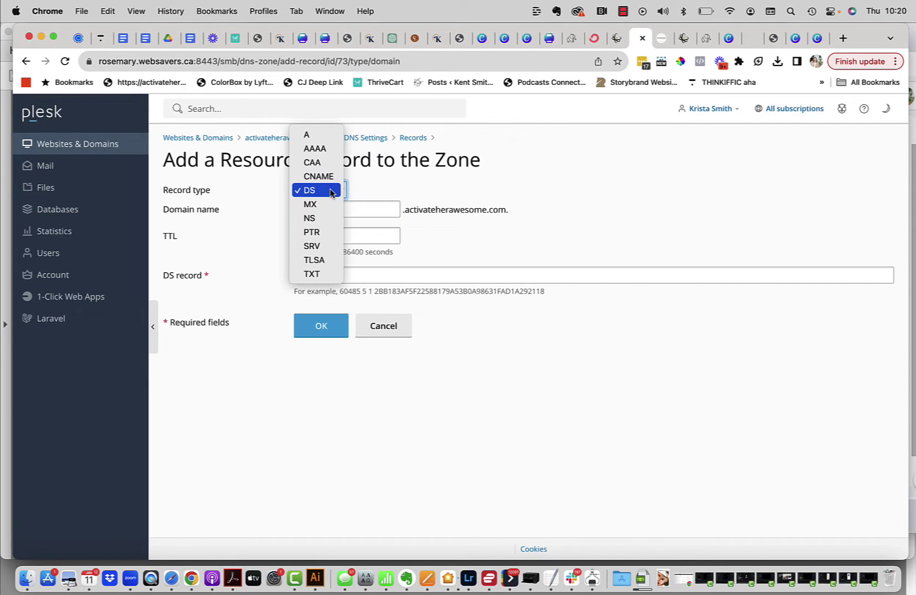
{"action": "left_click", "coordinate": [330, 180]}
{"action": "left_click", "coordinate": [596, 38]}
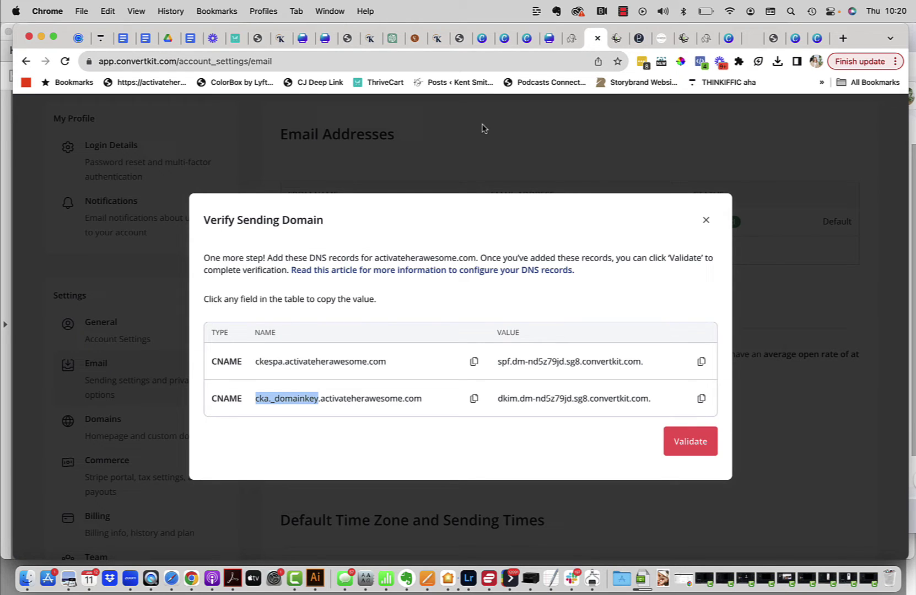
{"action": "left_click", "coordinate": [640, 39]}
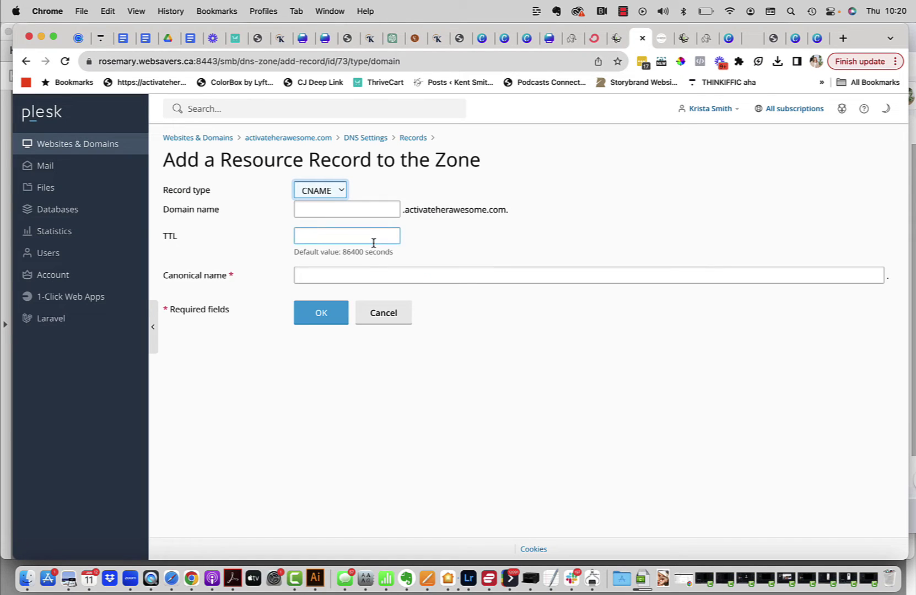
{"action": "left_click", "coordinate": [385, 210]}
{"action": "key", "text": "super+v"}
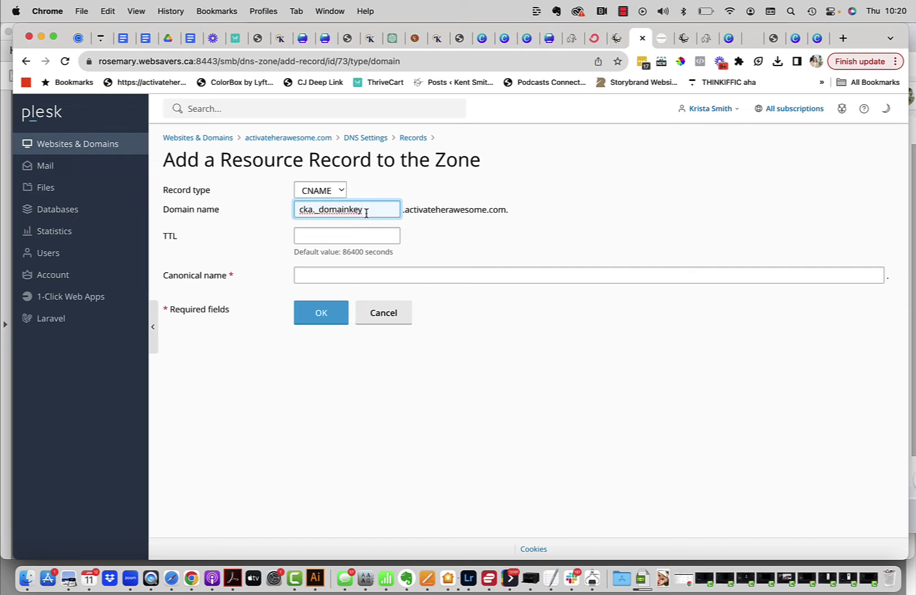
Step: Set its canonical name to dkim.dm-nd5z79jd.sg8.convertkit.com and save the record
{"action": "key", "text": "super+alt+Left"}
{"action": "key", "text": "super+alt+Left"}
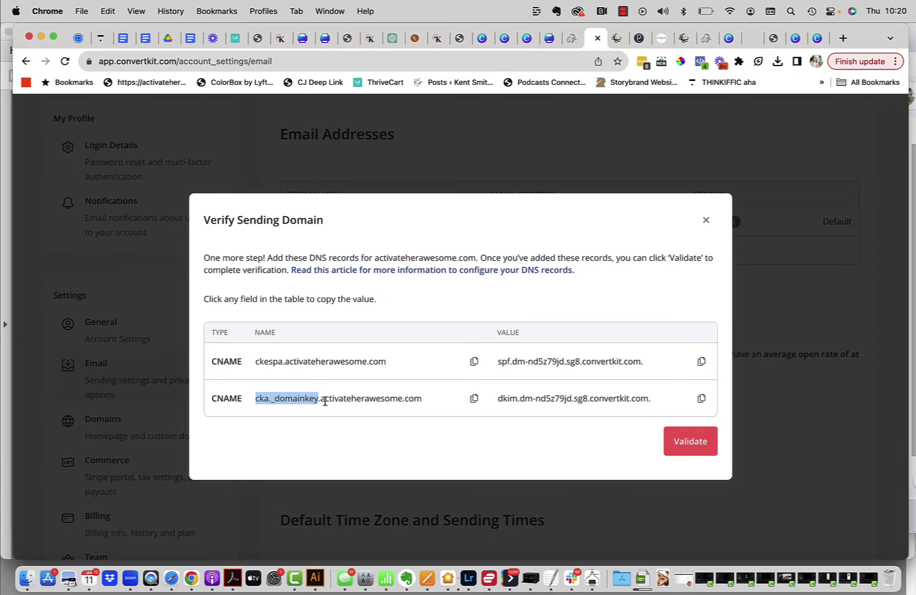
{"action": "left_click", "coordinate": [701, 399]}
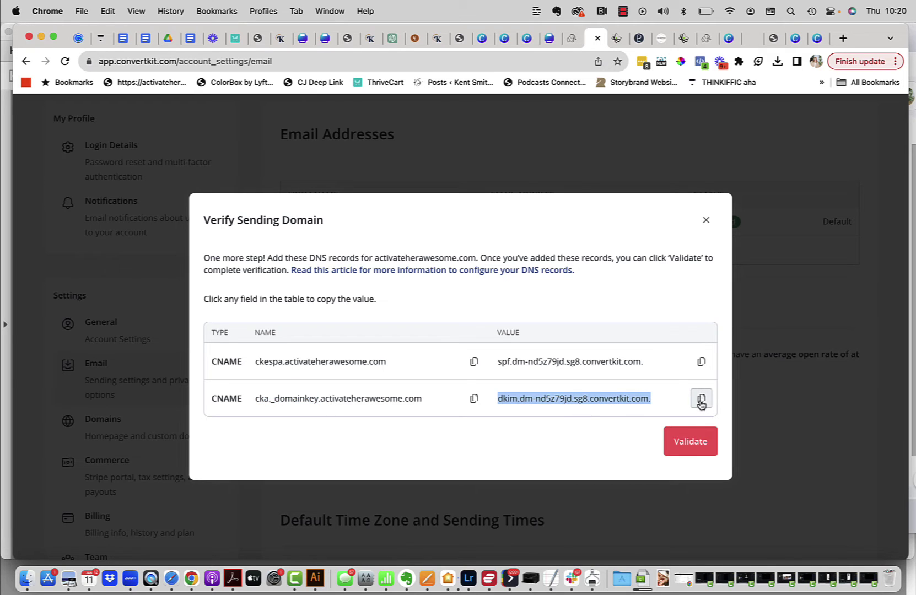
{"action": "left_click", "coordinate": [638, 40]}
{"action": "left_click", "coordinate": [391, 279]}
{"action": "key", "text": "cmd+v"}
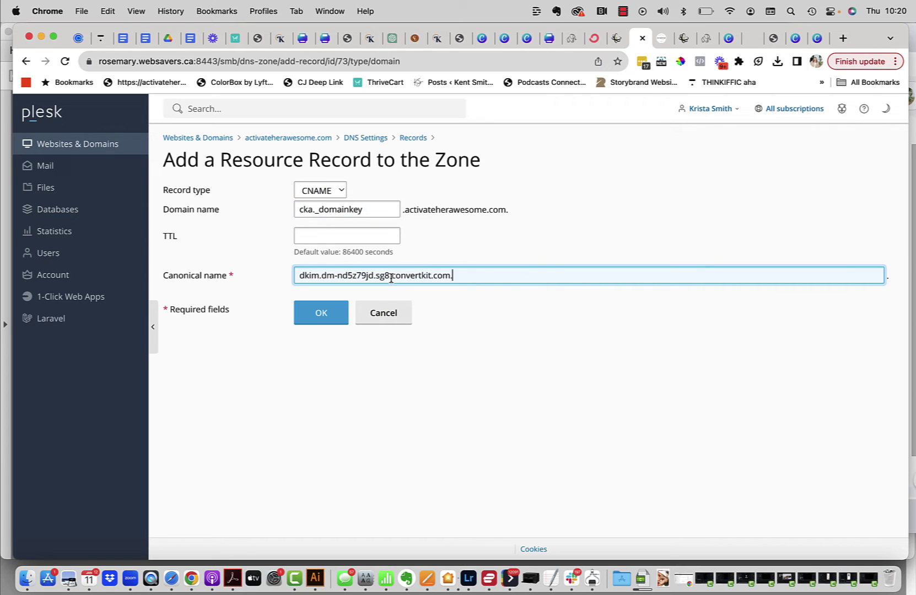
{"action": "left_click", "coordinate": [322, 313]}
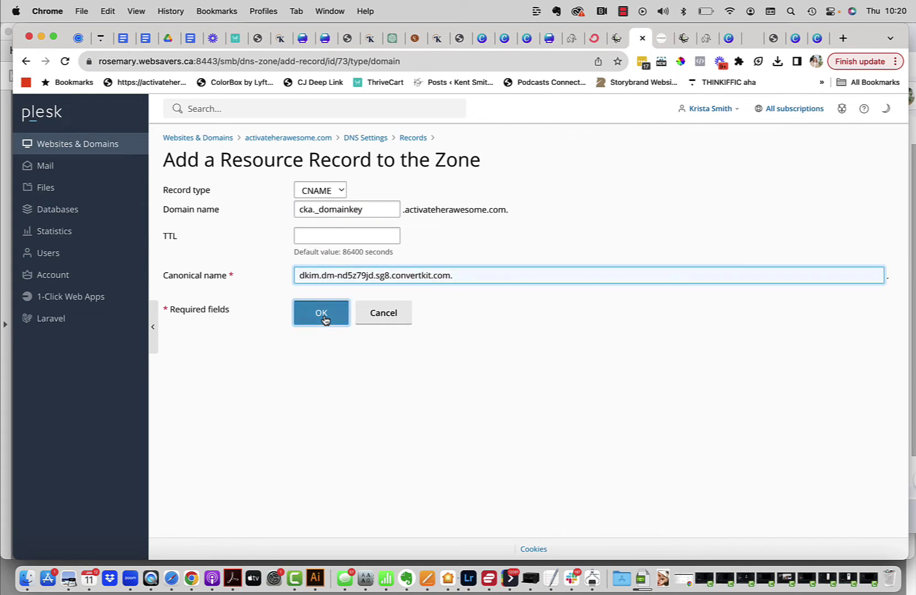
{"action": "left_click", "coordinate": [594, 38]}
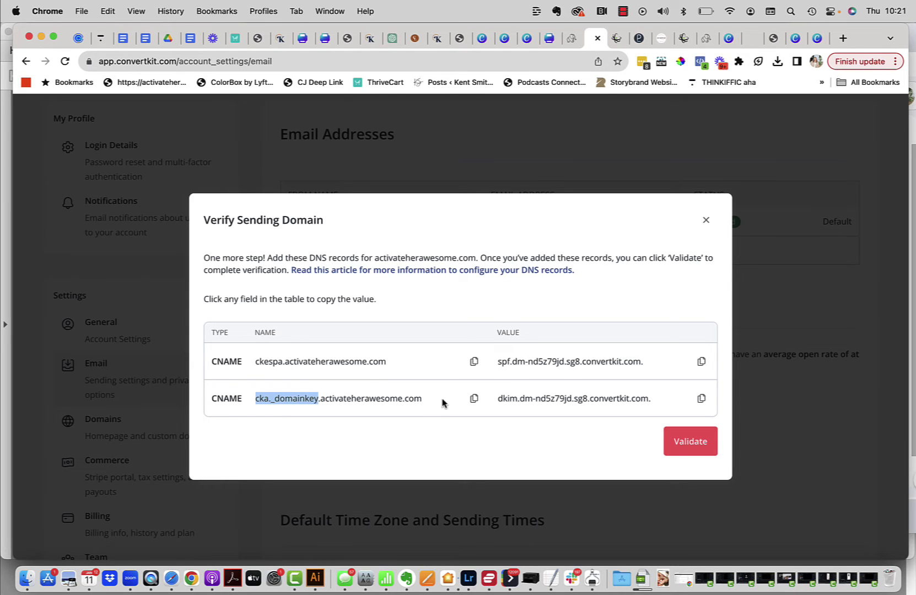
Step: Start another CNAME record in Plesk with the full cka._domainkey name as Domain name
{"action": "left_click", "coordinate": [472, 399]}
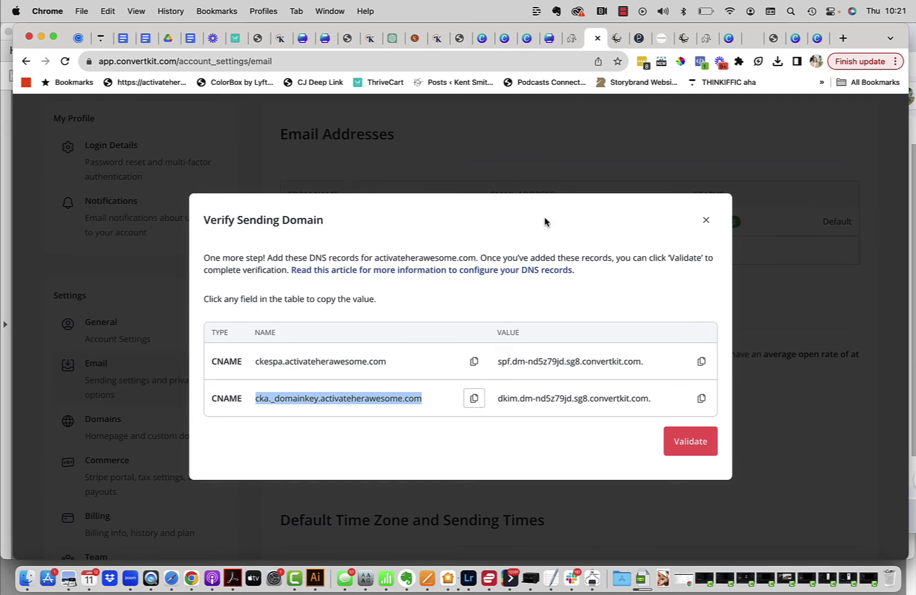
{"action": "left_click", "coordinate": [636, 43]}
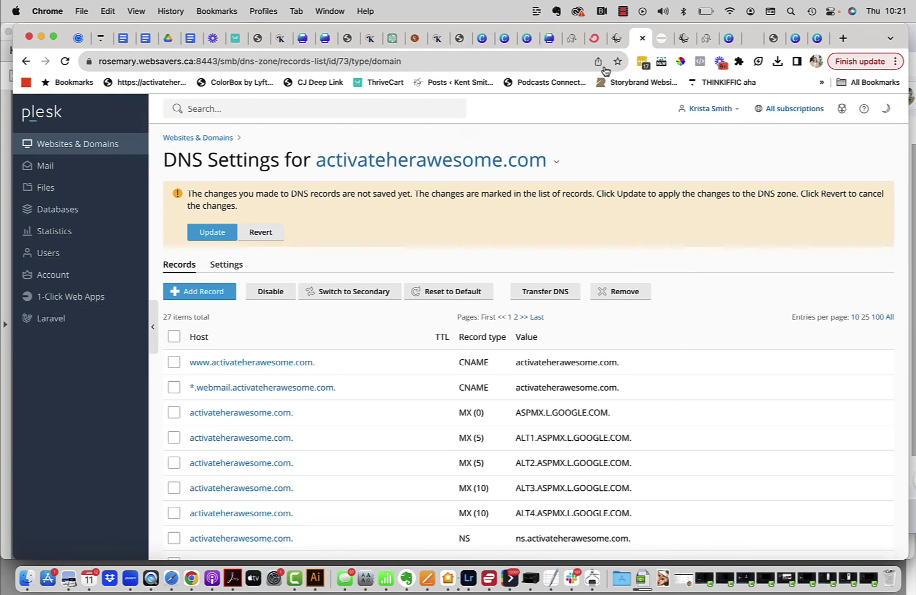
{"action": "left_click", "coordinate": [230, 288]}
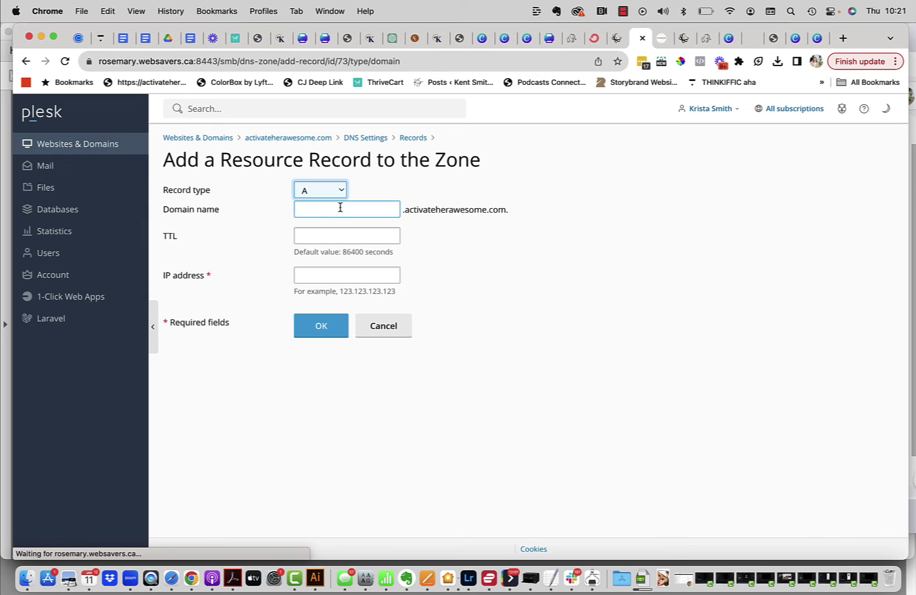
{"action": "left_click", "coordinate": [336, 194]}
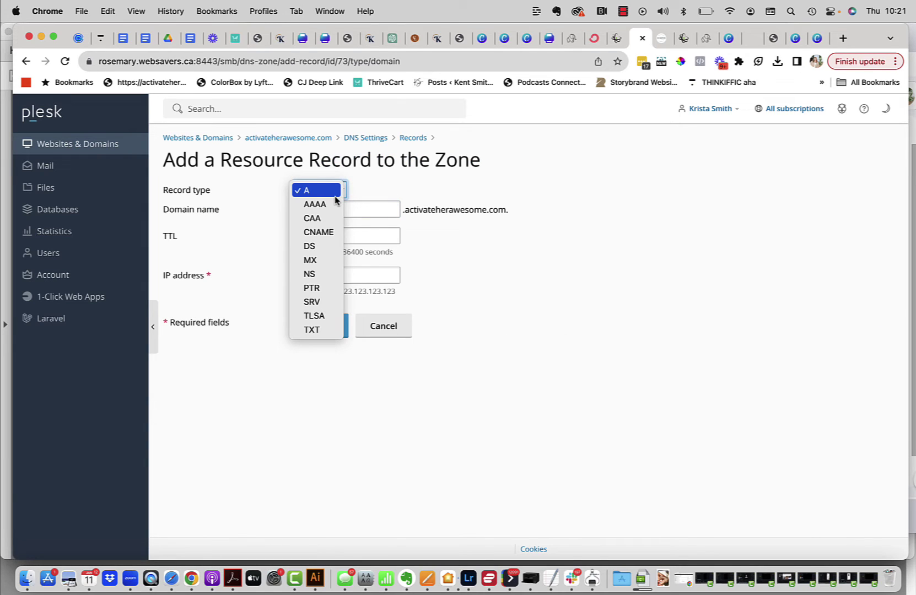
{"action": "left_click", "coordinate": [332, 233]}
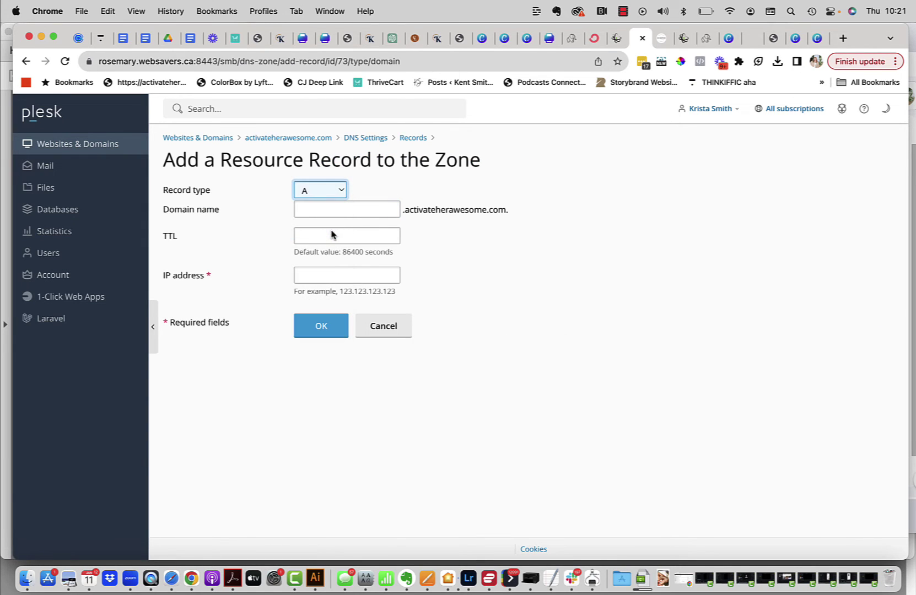
{"action": "left_click", "coordinate": [363, 211]}
{"action": "key", "text": "super+v"}
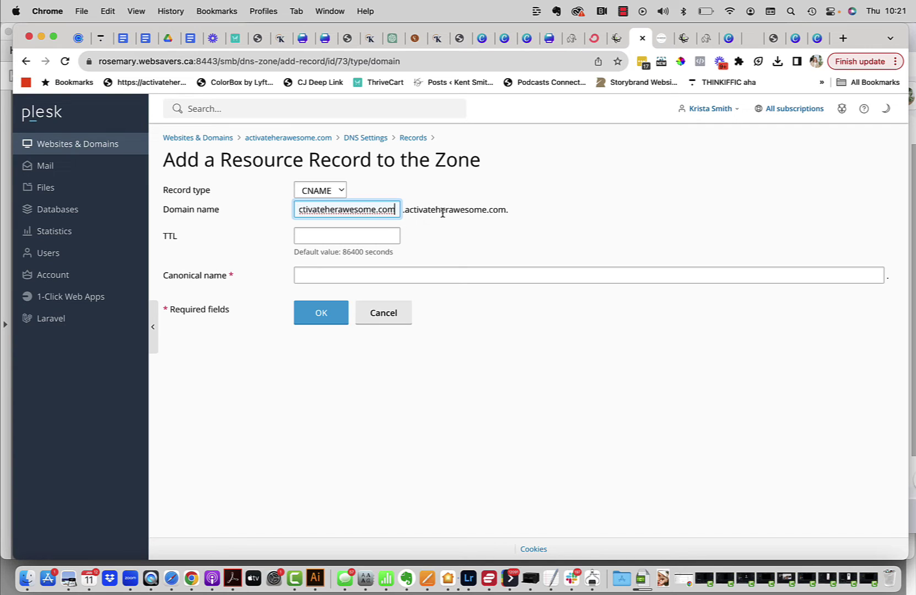
Step: Clear the Domain name field and select just ckespa from ConvertKit's first CNAME name
{"action": "key", "text": "super+a"}
{"action": "key", "text": "BackSpace"}
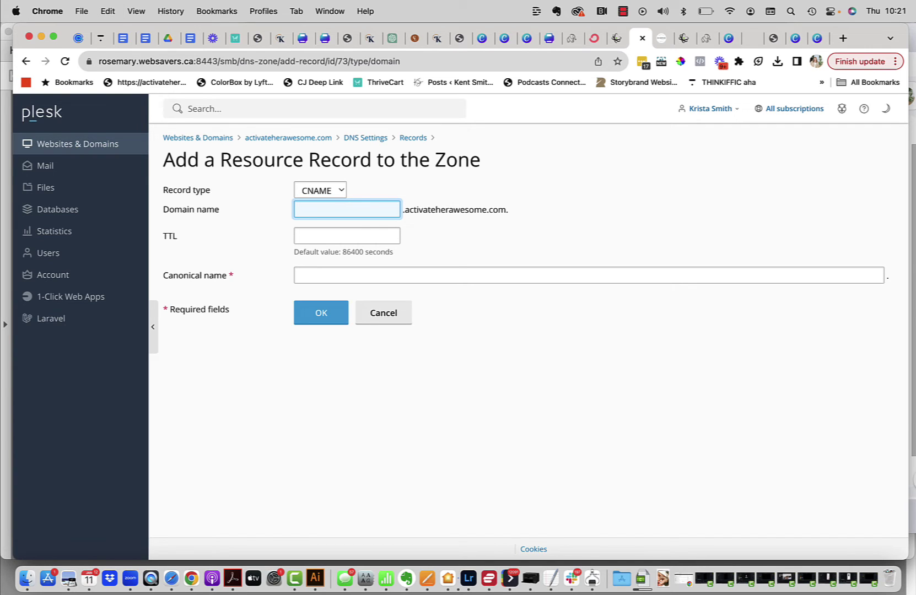
{"action": "left_click", "coordinate": [595, 38]}
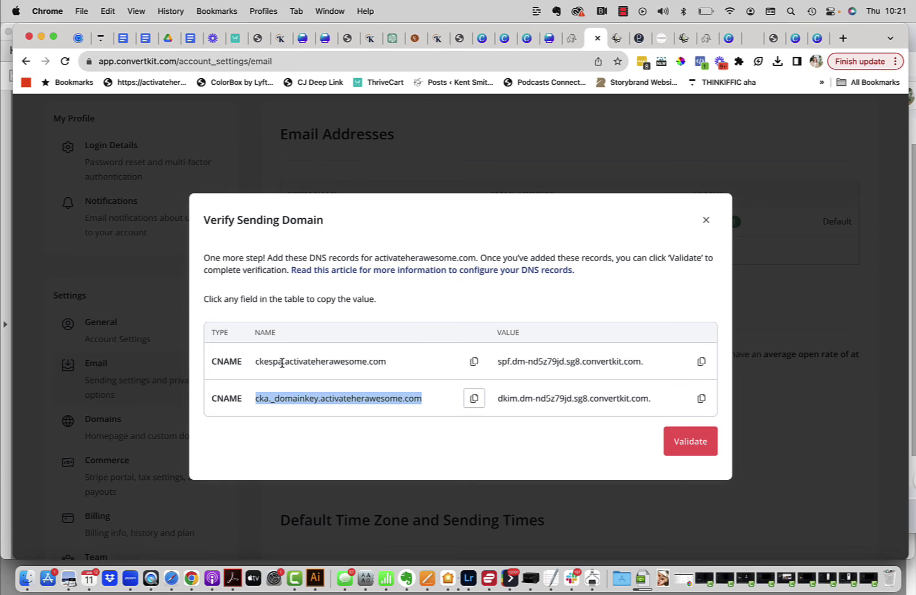
{"action": "left_click_drag", "start_coordinate": [282, 364], "coordinate": [255, 363]}
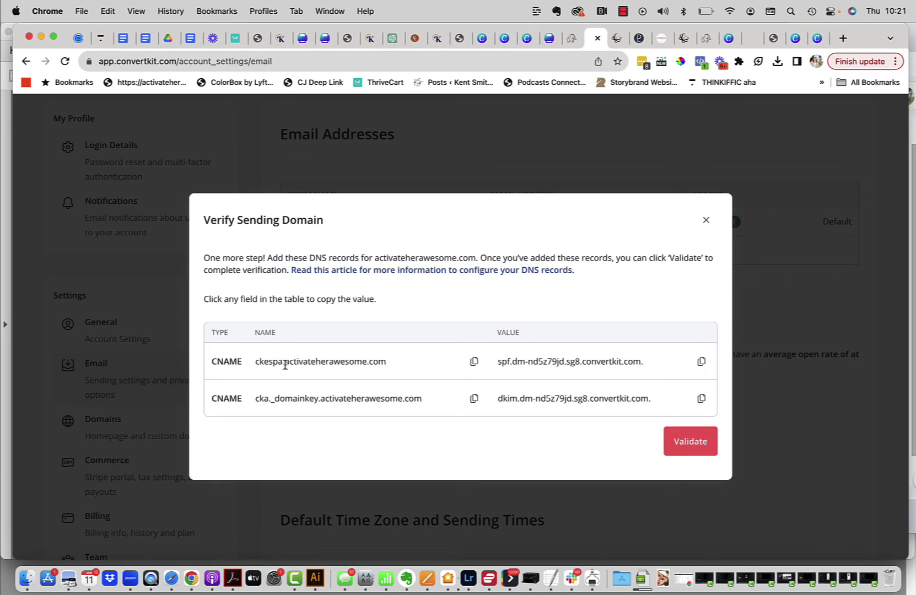
{"action": "left_click_drag", "start_coordinate": [281, 363], "coordinate": [258, 364]}
{"action": "left_click", "coordinate": [640, 38]}
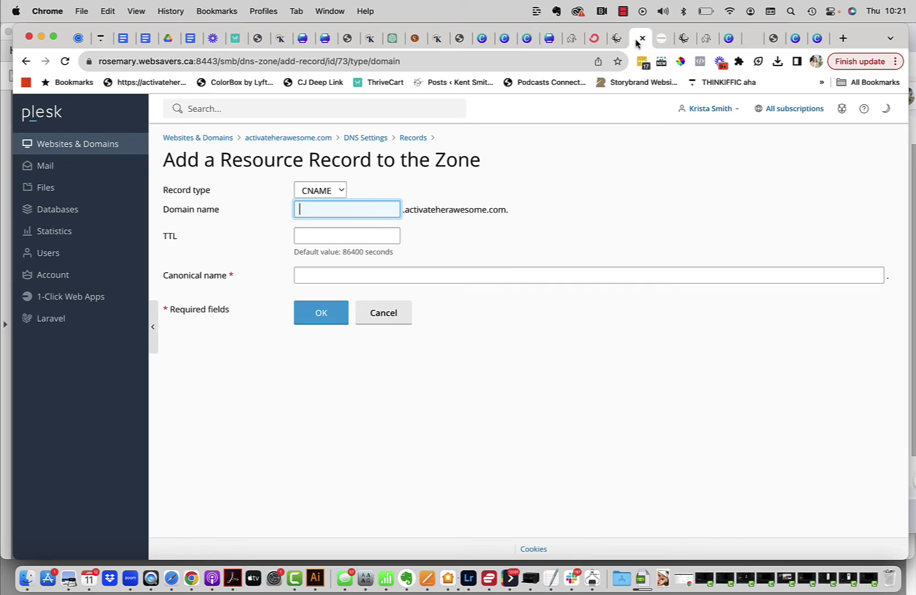
Step: Cancel the extra record, apply the pending Plesk DNS updates, and validate the domain in ConvertKit
{"action": "left_click", "coordinate": [380, 314]}
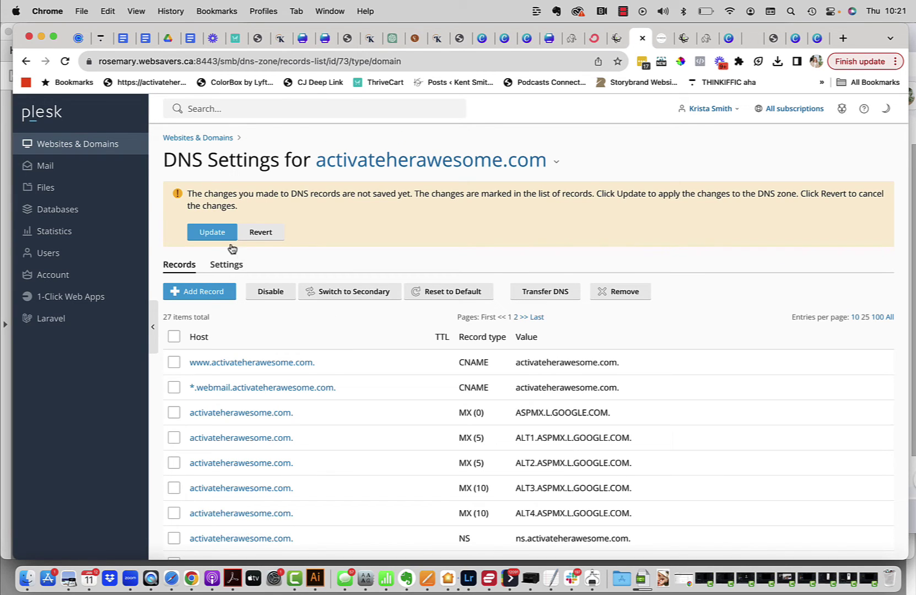
{"action": "left_click", "coordinate": [222, 239]}
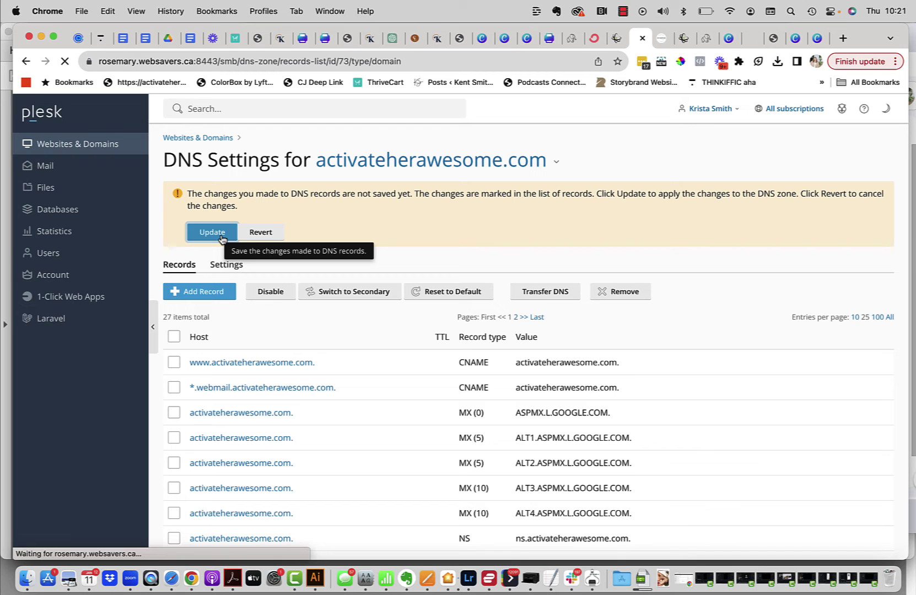
{"action": "left_click", "coordinate": [598, 38]}
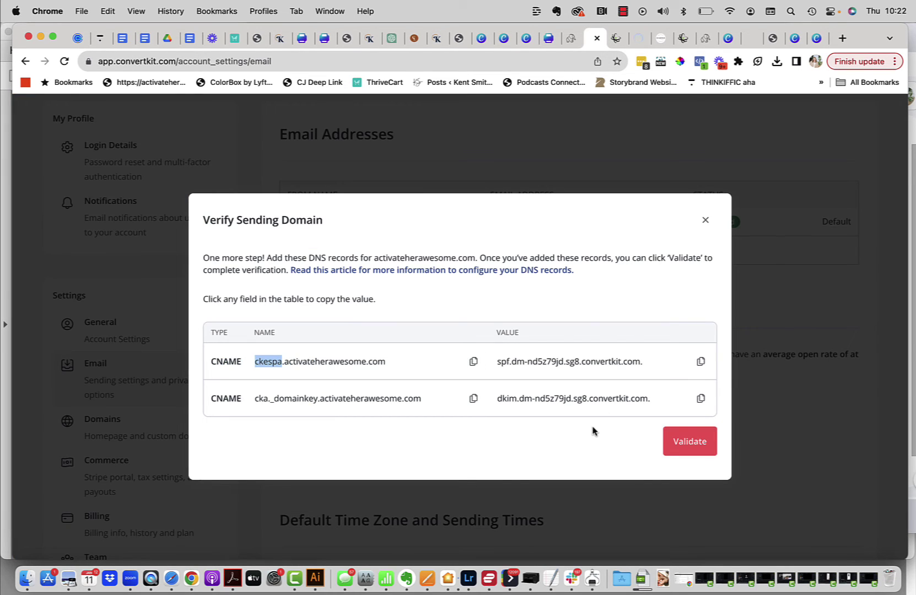
{"action": "left_click", "coordinate": [687, 444]}
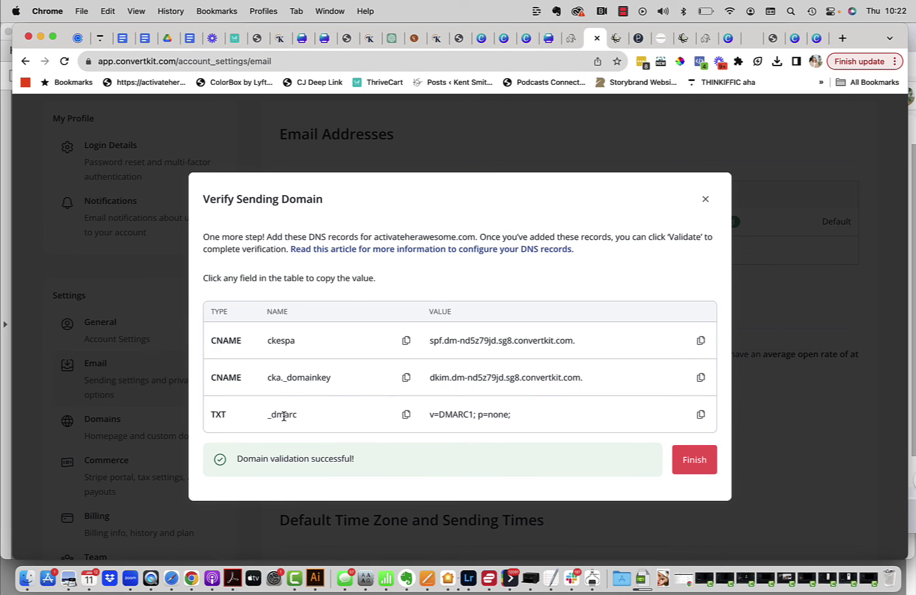
Step: Start a new TXT record in Plesk named _dmarc, copied from ConvertKit
{"action": "left_click_drag", "start_coordinate": [297, 418], "coordinate": [268, 417]}
{"action": "key", "text": "super+c"}
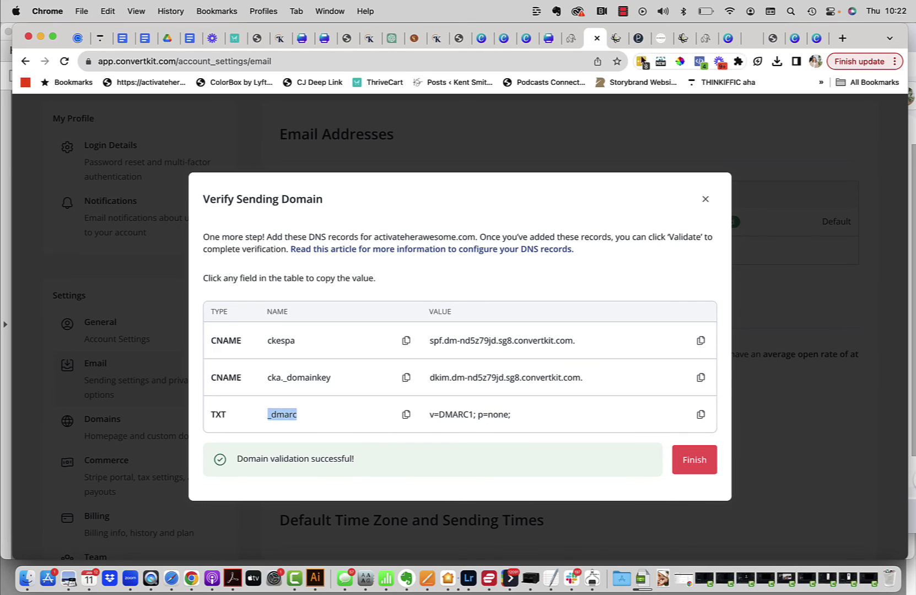
{"action": "left_click", "coordinate": [642, 38]}
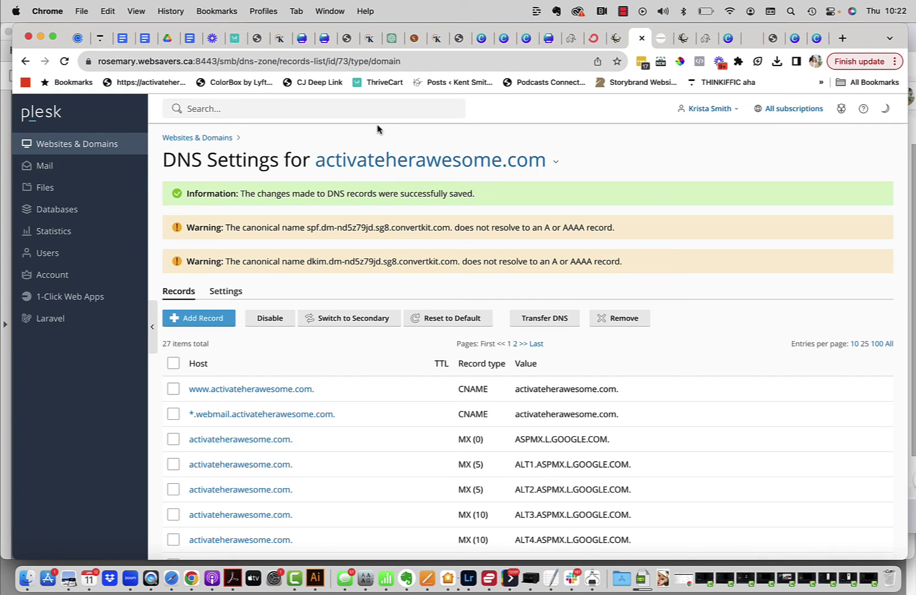
{"action": "left_click", "coordinate": [215, 325]}
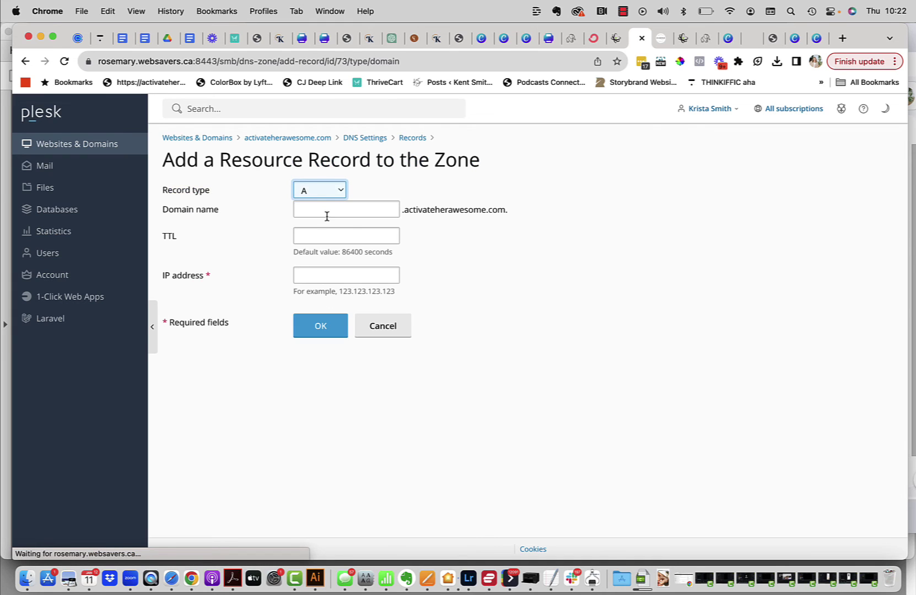
{"action": "left_click", "coordinate": [332, 193]}
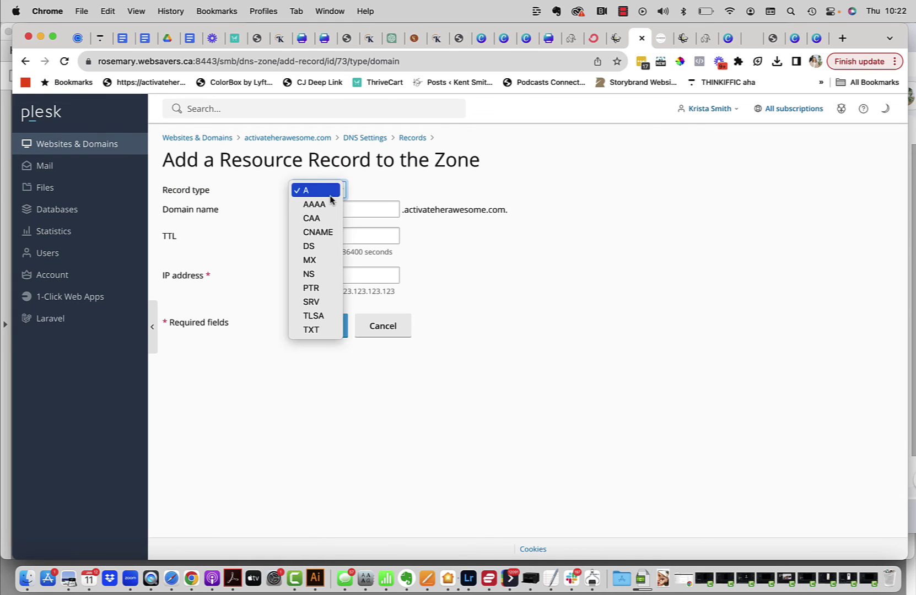
{"action": "left_click", "coordinate": [312, 330]}
{"action": "left_click", "coordinate": [367, 209]}
{"action": "key", "text": "super+v"}
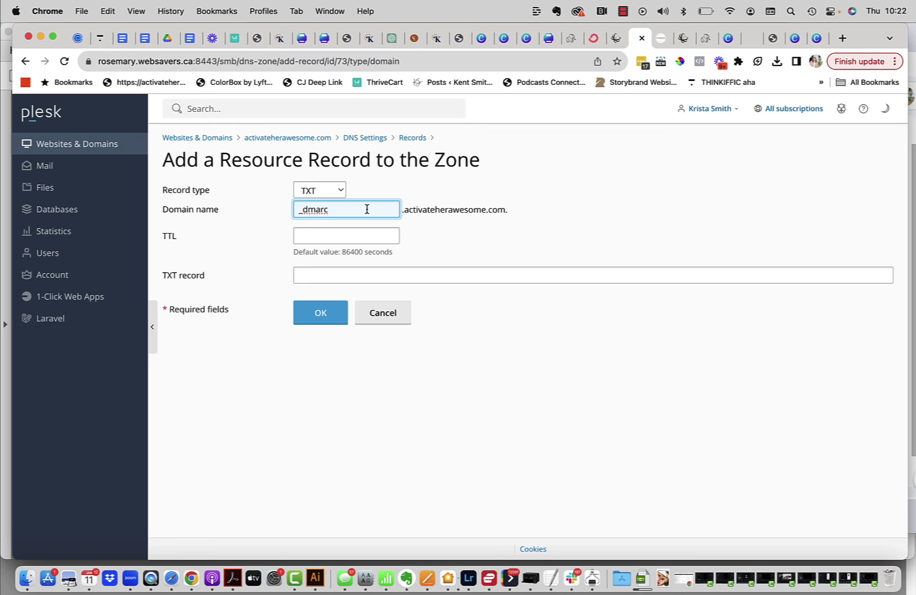
Step: Give the TXT record the value v=DMARC1; p=none;, save it, and update the zone
{"action": "left_click", "coordinate": [595, 38]}
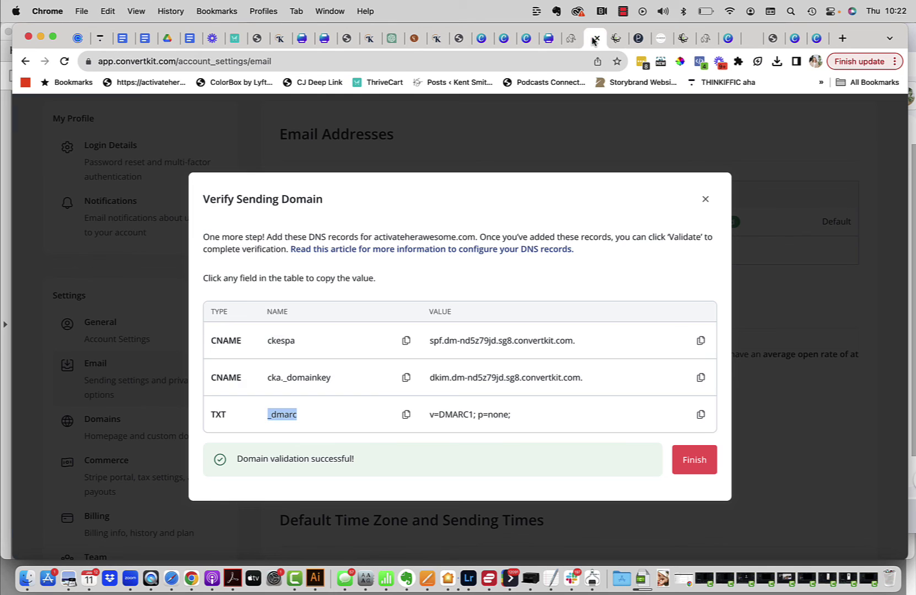
{"action": "left_click", "coordinate": [700, 414]}
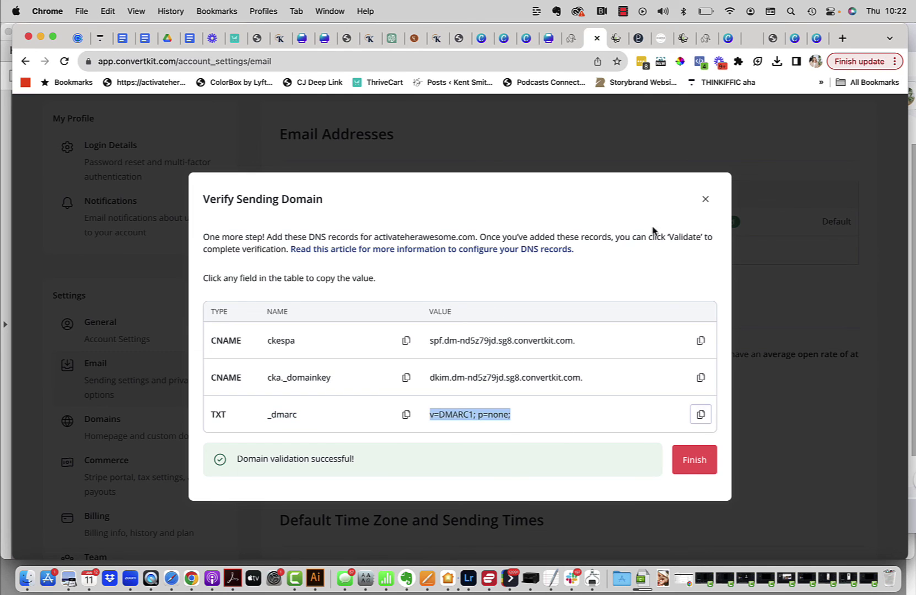
{"action": "left_click", "coordinate": [635, 43]}
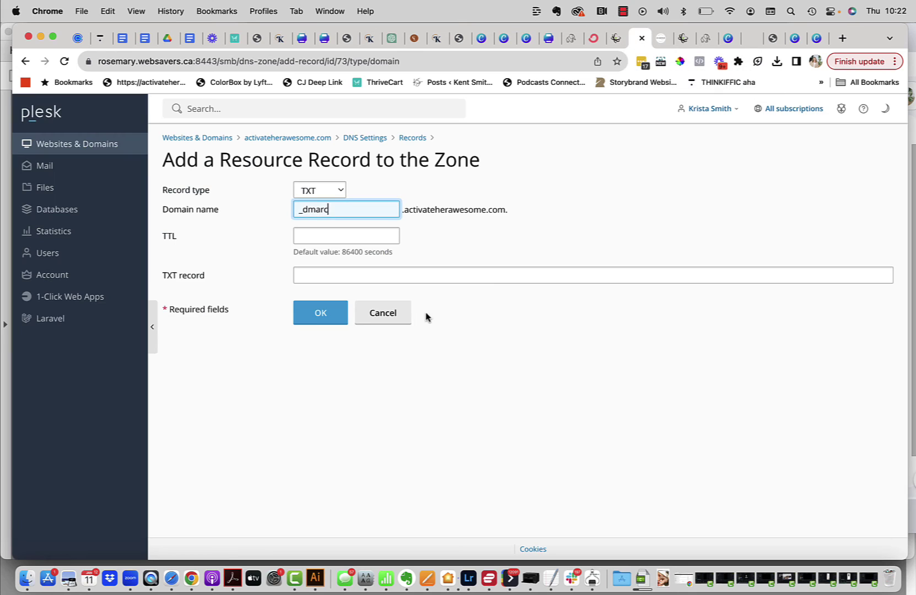
{"action": "left_click", "coordinate": [433, 274]}
{"action": "key", "text": "super+v"}
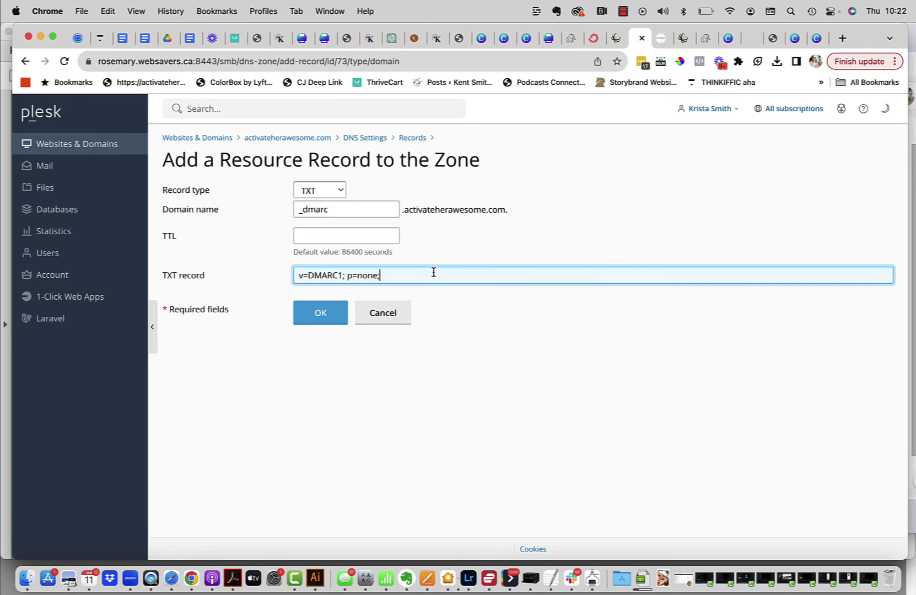
{"action": "left_click", "coordinate": [322, 313]}
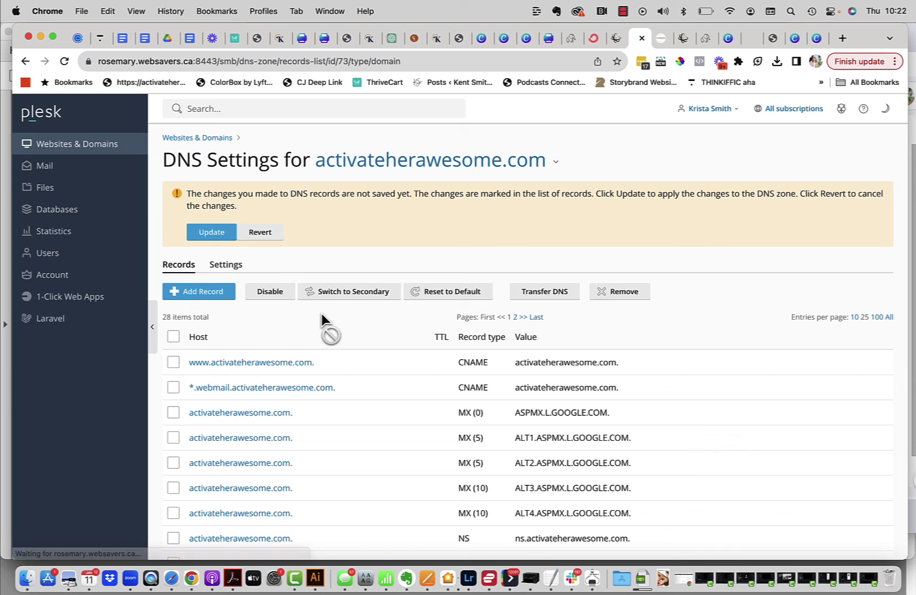
{"action": "left_click", "coordinate": [215, 236]}
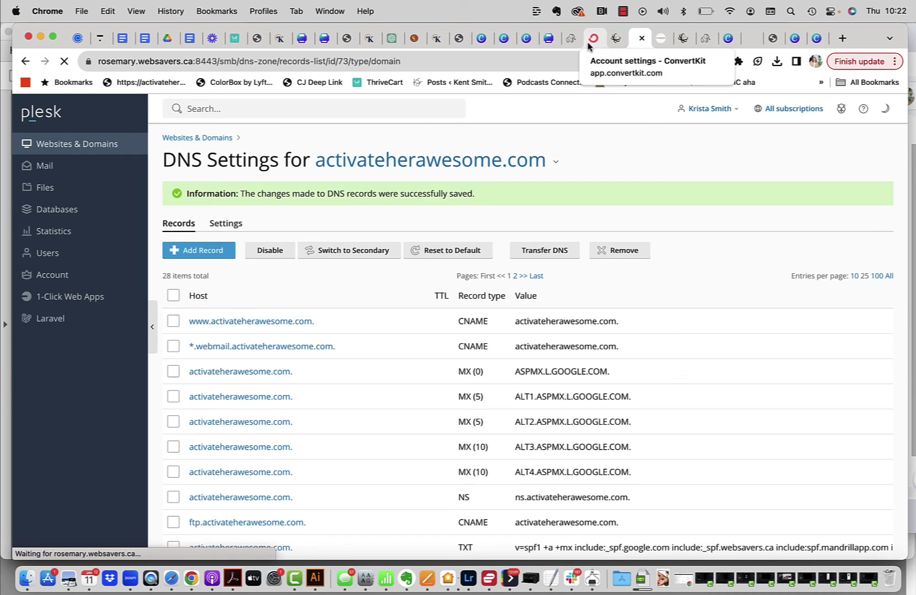
Step: Finish the activateherawesome.com verification in ConvertKit and dismiss the leftover domain dialog
{"action": "left_click", "coordinate": [592, 40]}
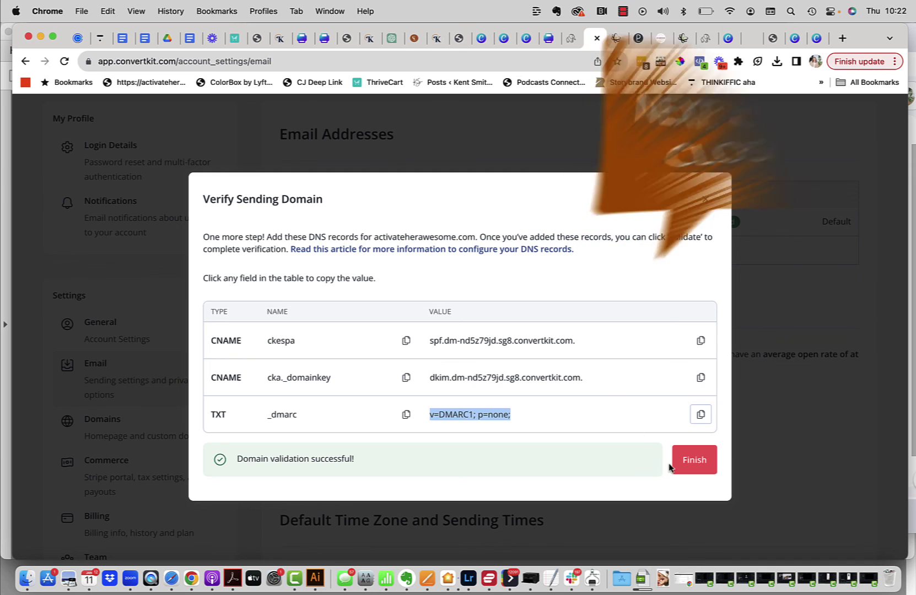
{"action": "left_click", "coordinate": [689, 468]}
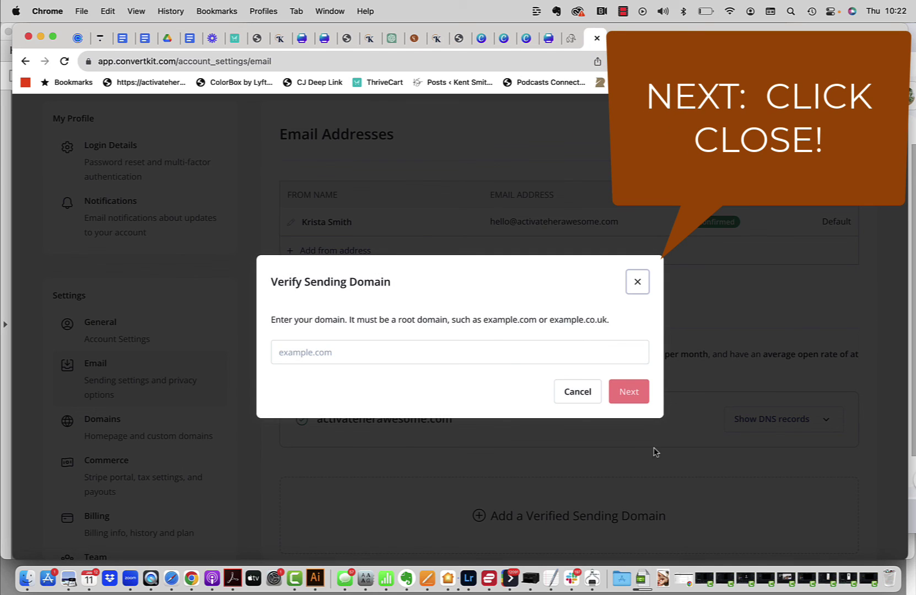
{"action": "key", "text": "Escape"}
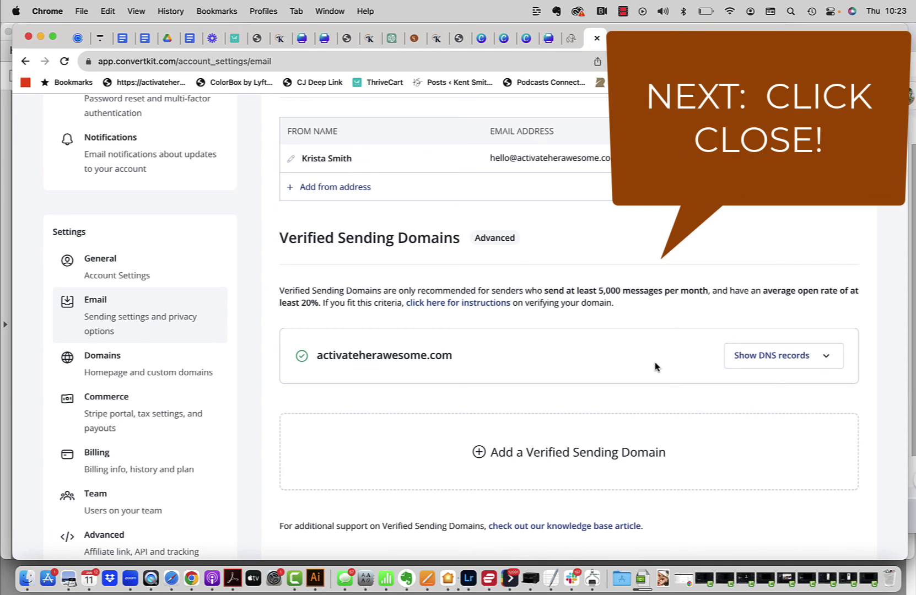